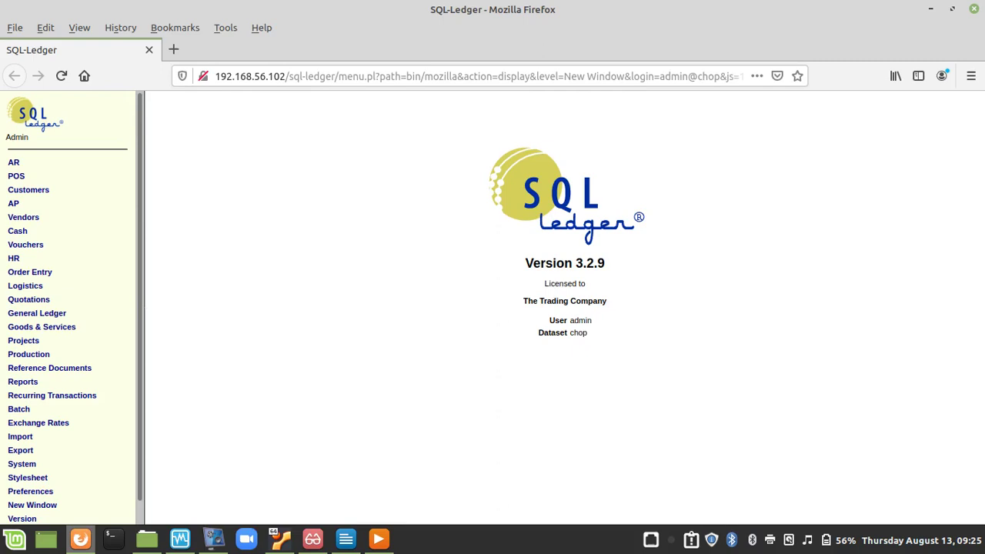
Bring up Train2.pdf and read both pages, ending back at the balance sheet.
left_click(312, 539)
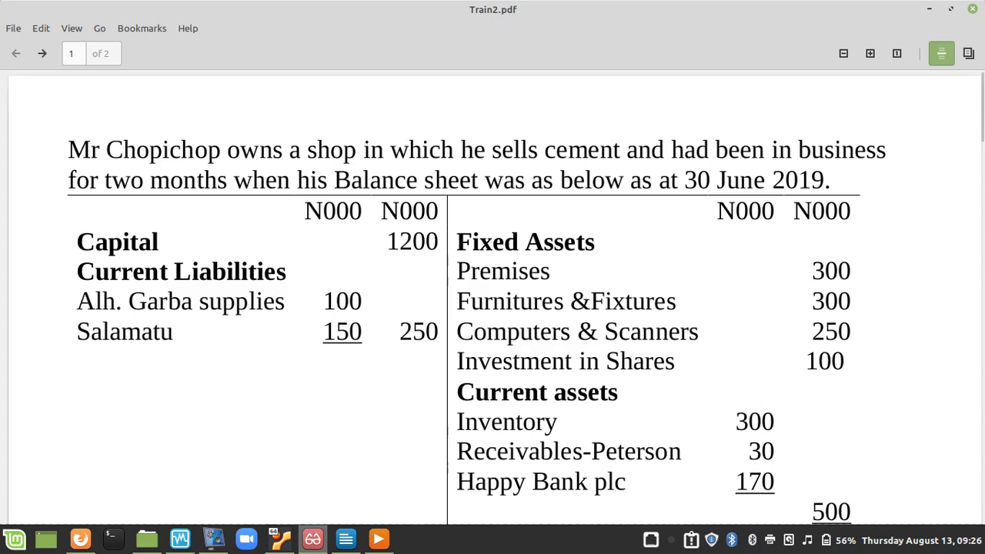
scroll(492, 297, "down", 1)
scroll(493, 297, "down", 6)
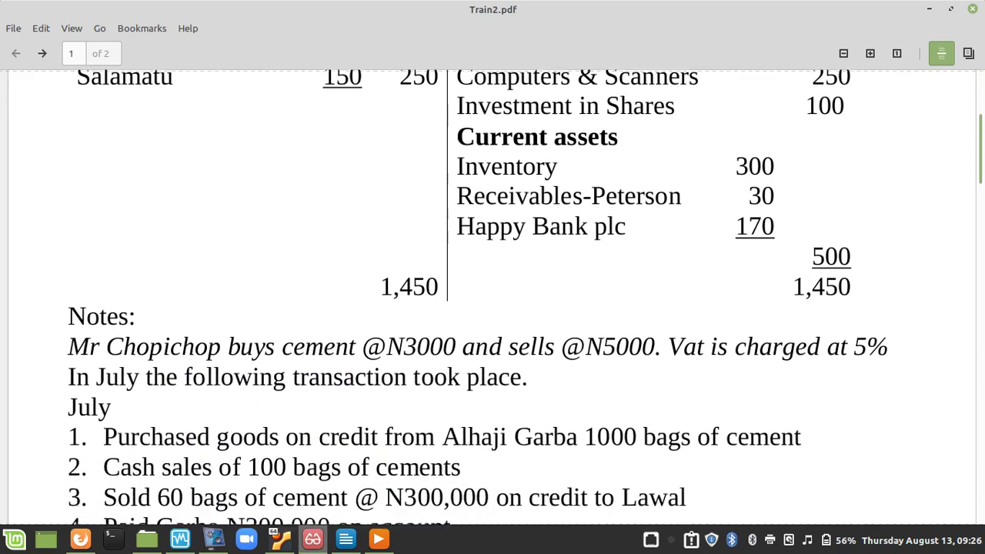
scroll(492, 297, "down", 2)
scroll(492, 297, "down", 10)
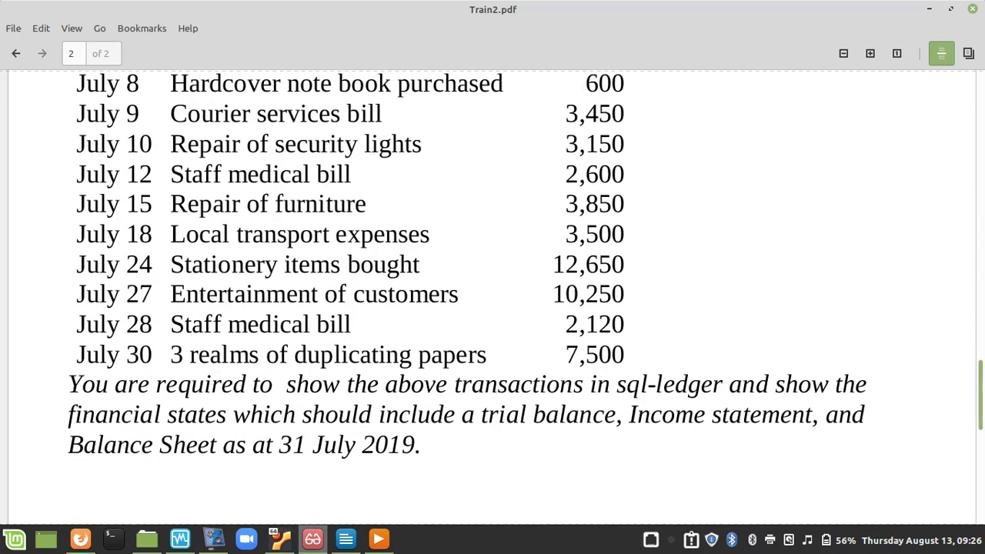
scroll(492, 297, "down", 10)
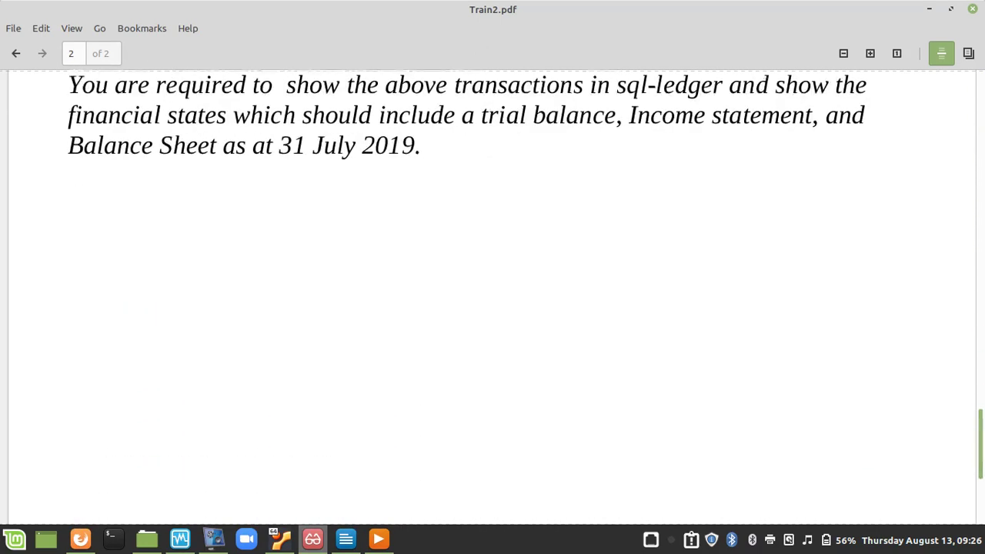
scroll(493, 297, "up", 20)
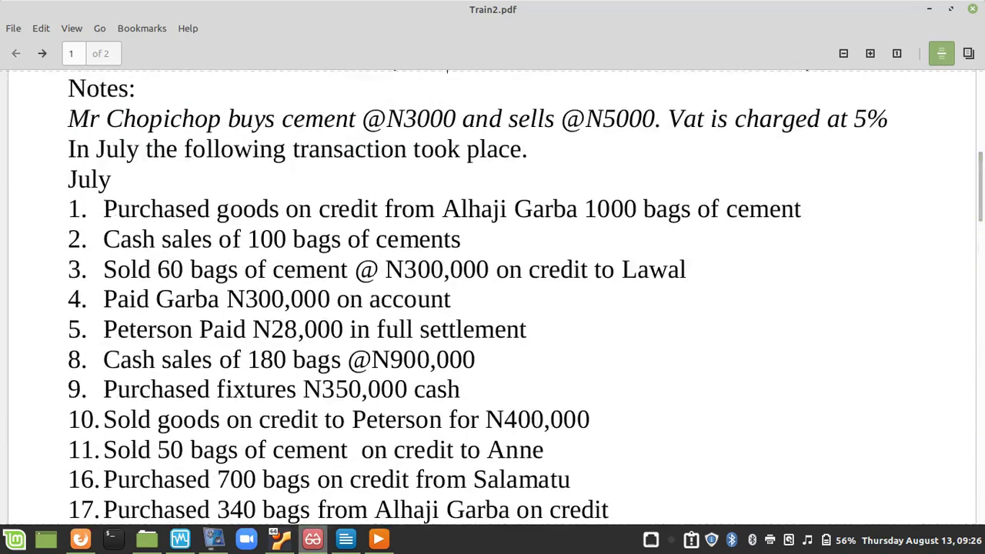
scroll(492, 297, "up", 10)
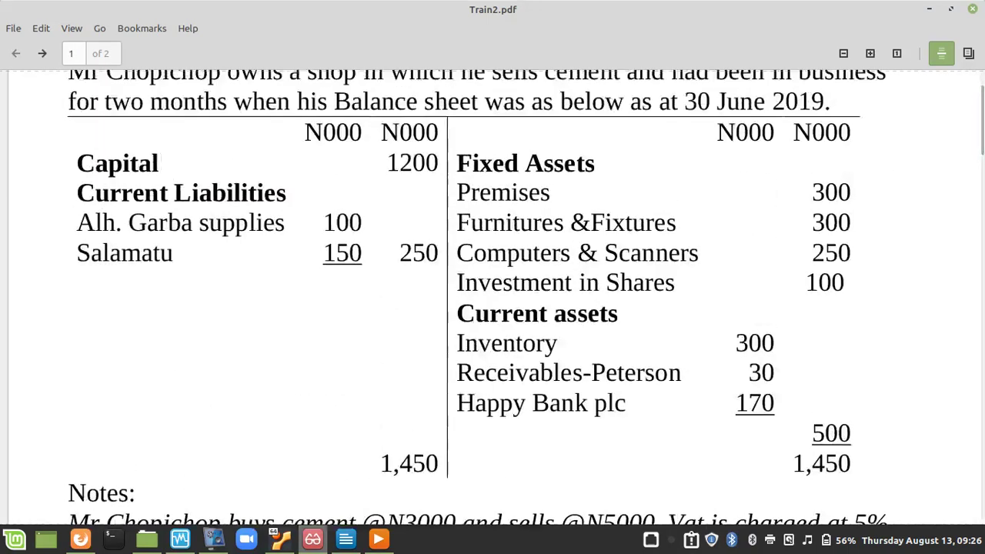
Read Agenda.odt's accounts to set up and customers to post, then return to SQL-Ledger.
left_click(345, 539)
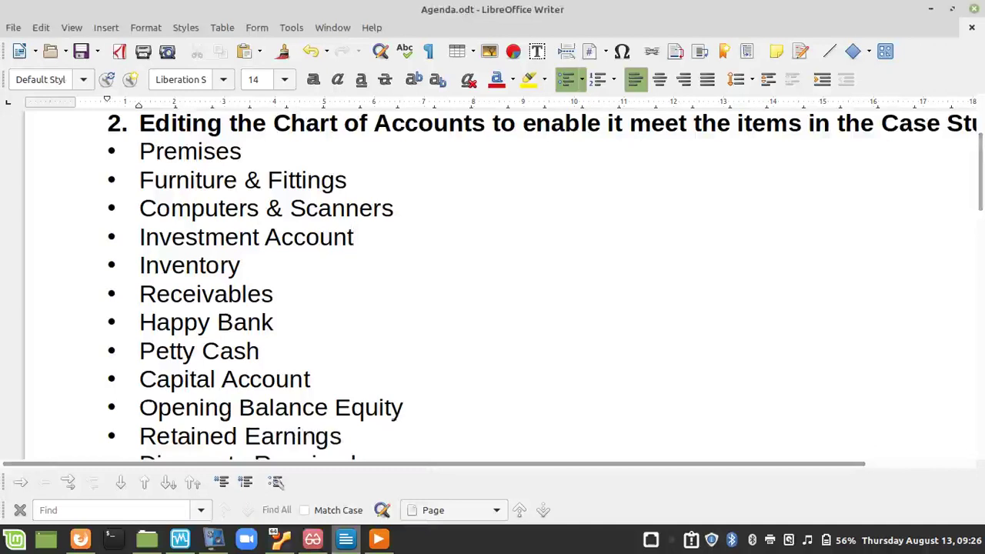
scroll(539, 284, "down", 10)
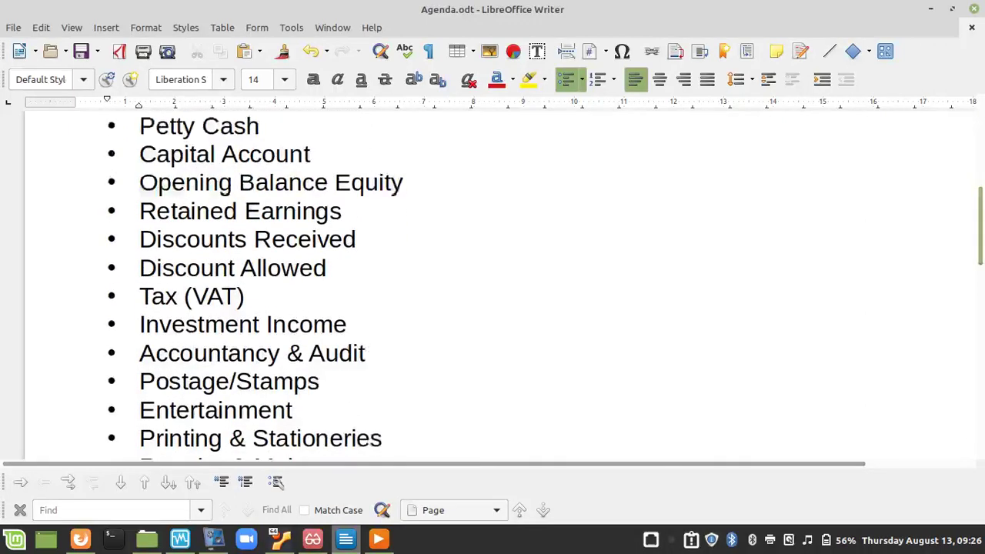
scroll(538, 285, "down", 3)
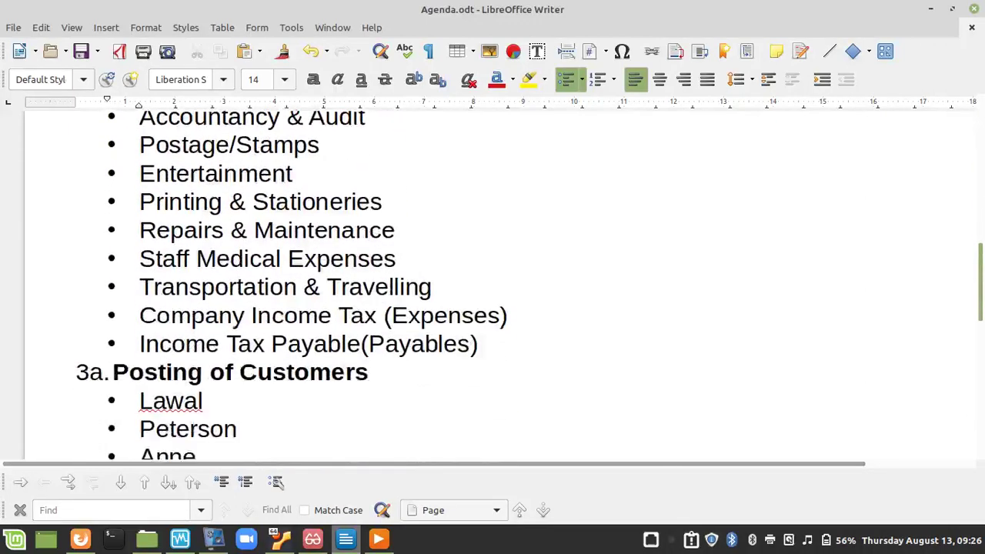
scroll(539, 285, "up", 17)
scroll(539, 285, "down", 5)
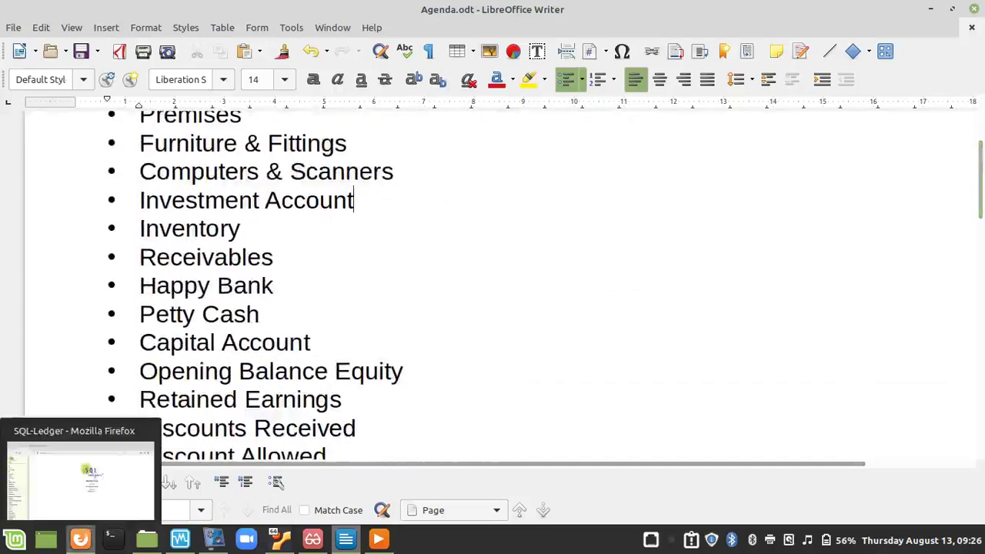
left_click(80, 539)
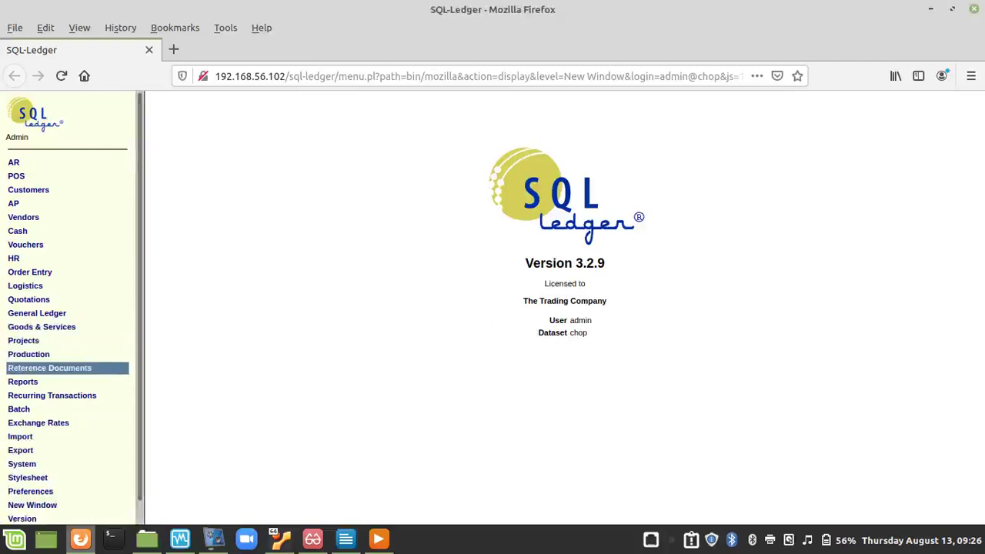
Look through the default Chart of Accounts report under Reports.
left_click(22, 382)
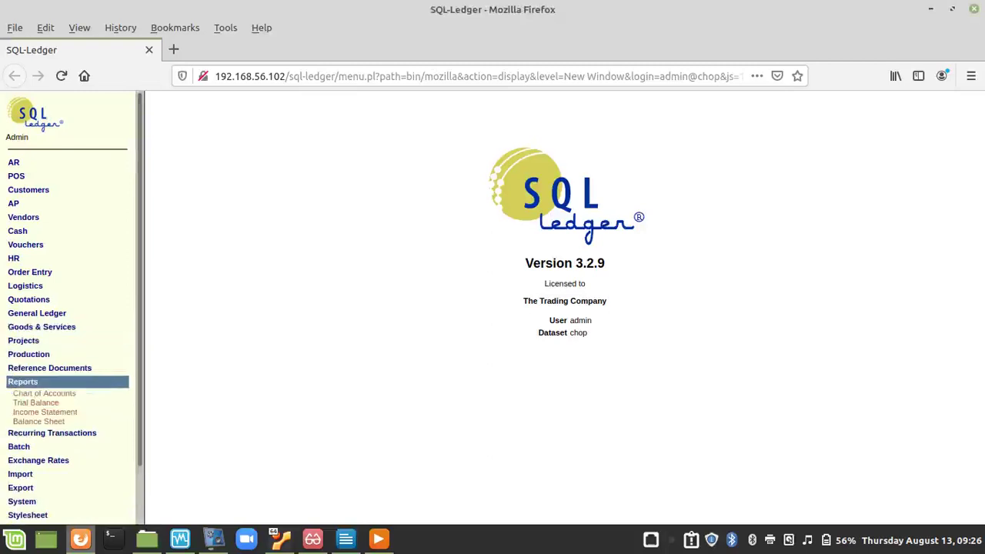
left_click(44, 393)
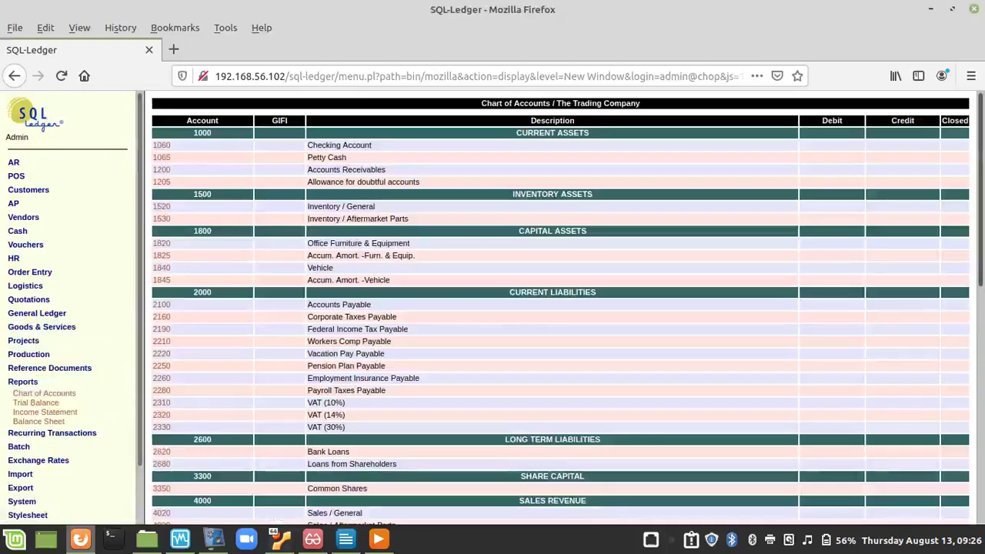
scroll(560, 308, "down", 8)
scroll(560, 308, "down", 3)
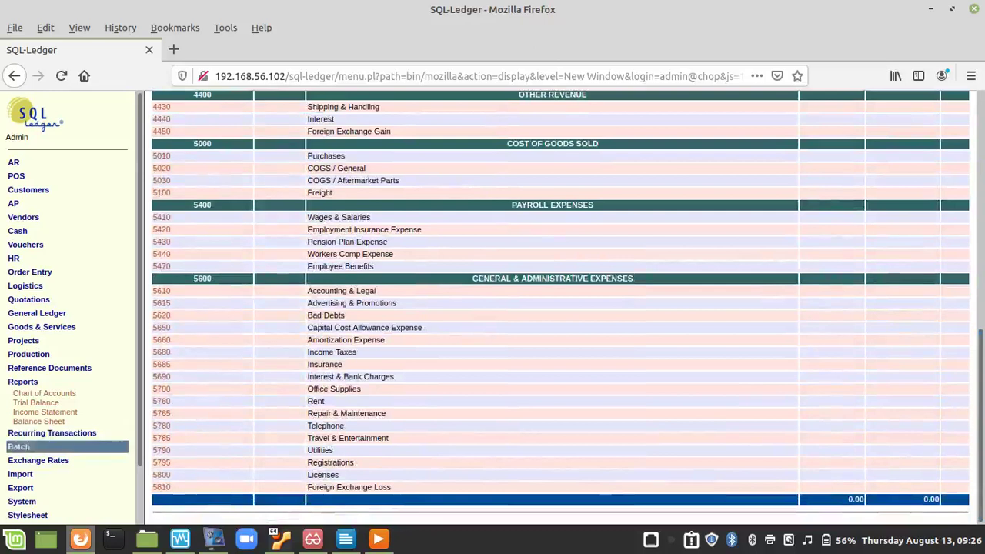
left_click(23, 382)
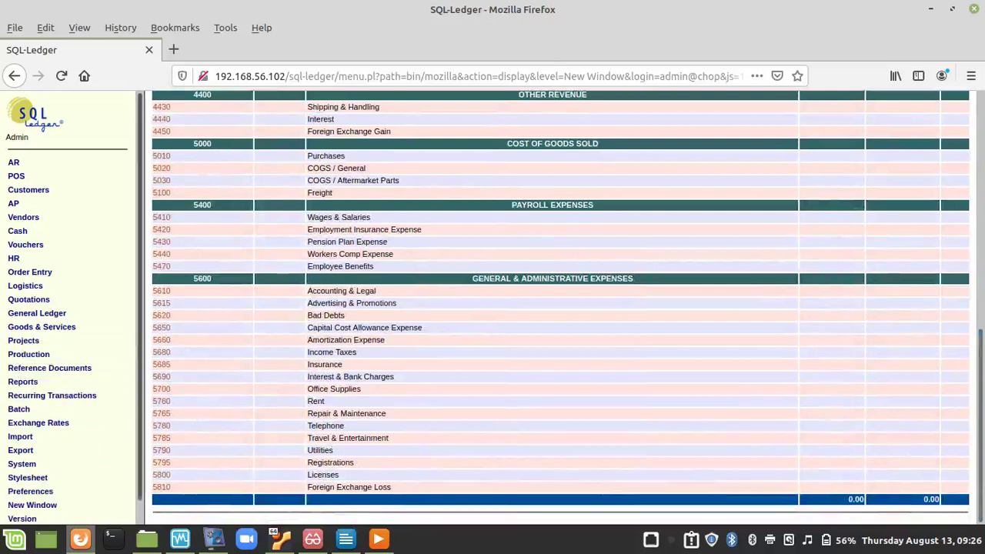
Open System > Chart of Accounts > List Accounts to show the editable account list.
scroll(50, 362, "down", 1)
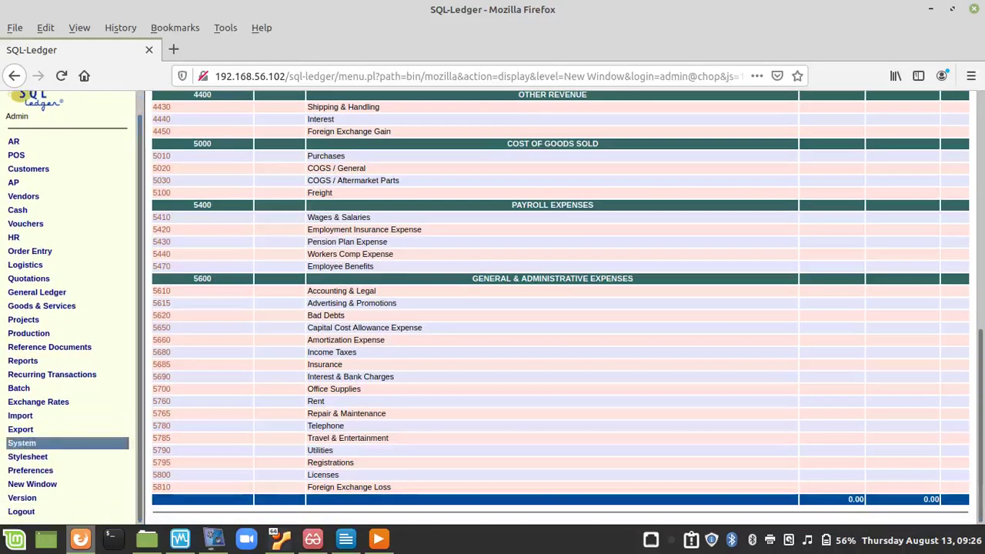
left_click(21, 443)
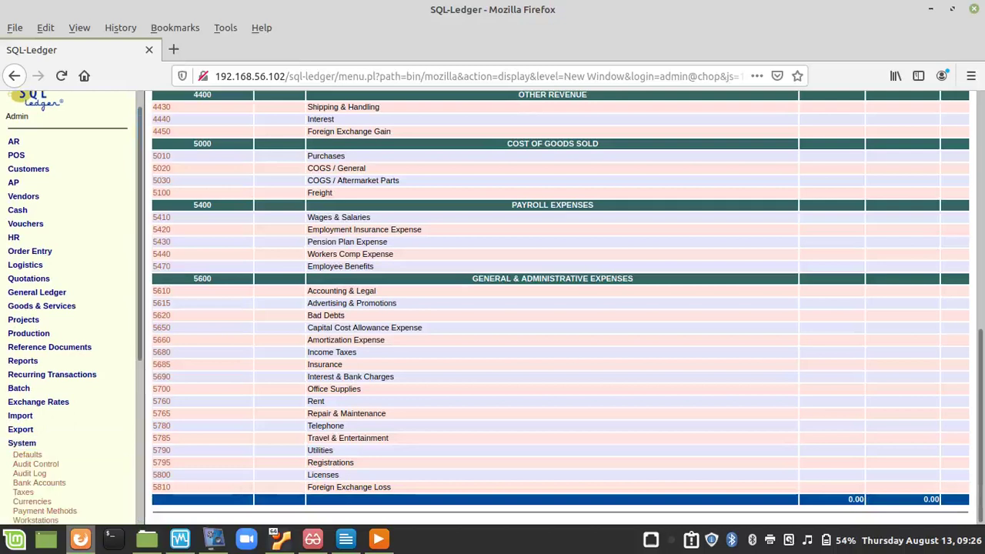
scroll(70, 308, "down", 4)
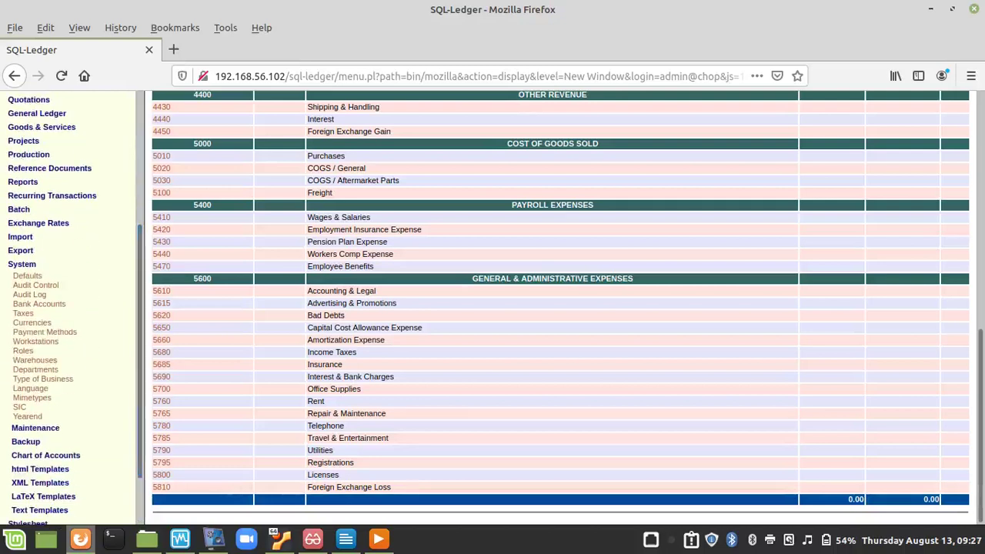
left_click(46, 455)
left_click(39, 476)
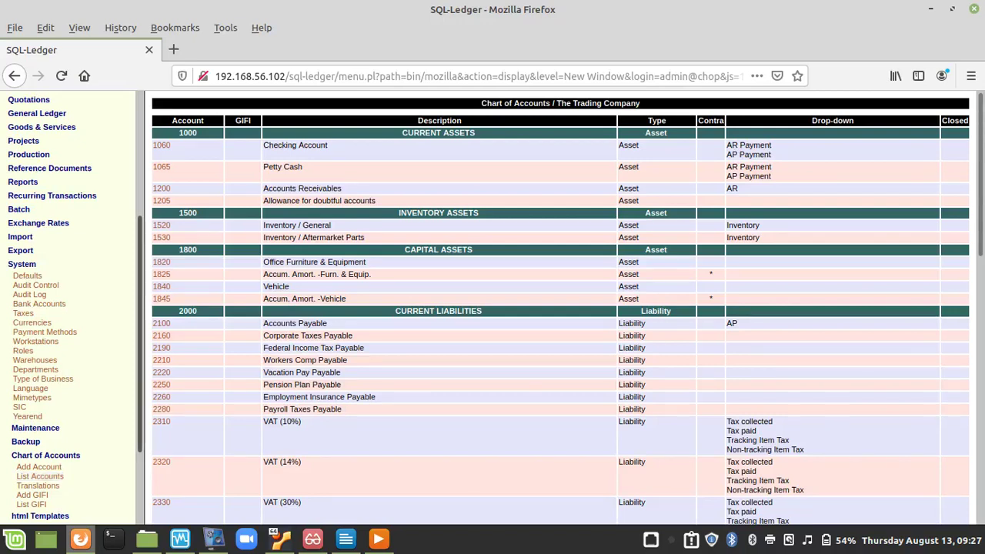
Check the account types and drop-down uses on List Accounts, then return to Agenda.odt.
scroll(73, 308, "down", 1)
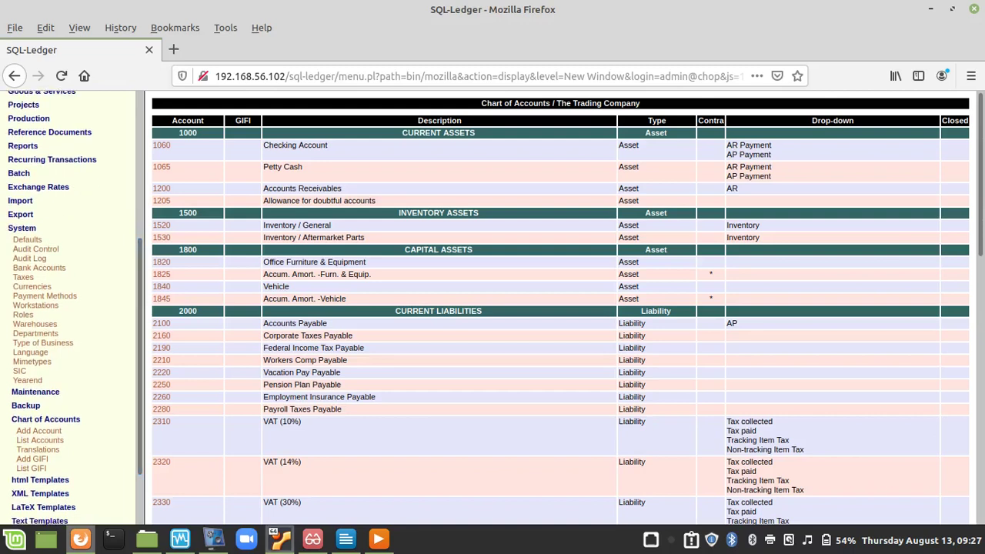
left_click(346, 539)
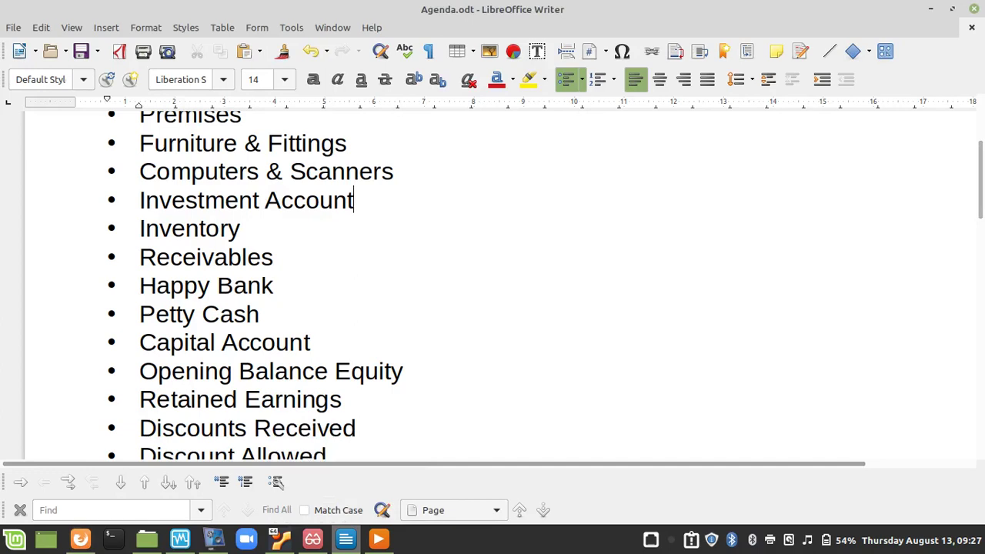
Check section 2 of Agenda.odt, Premises through Retained Earnings, then return to SQL-Ledger.
scroll(539, 285, "up", 1)
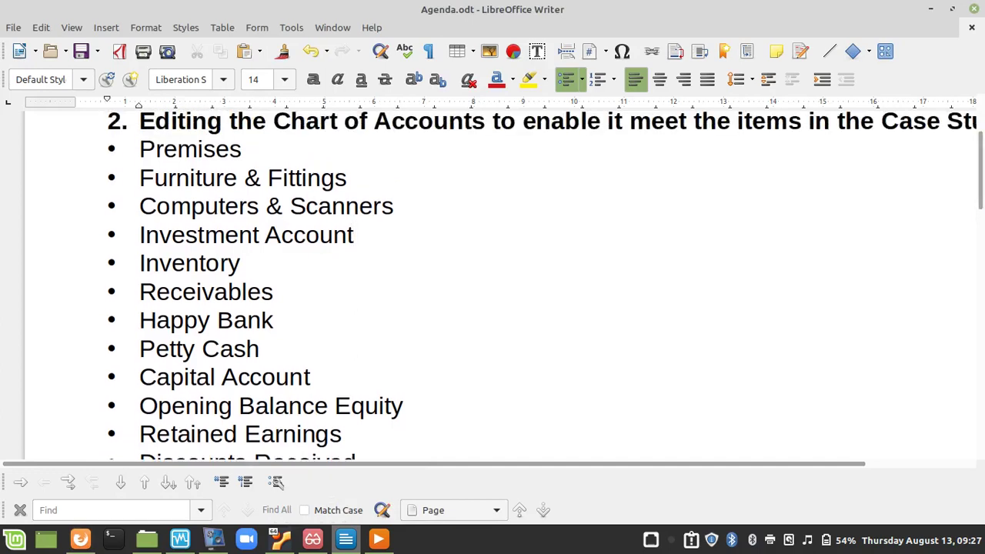
mouse_move(345, 539)
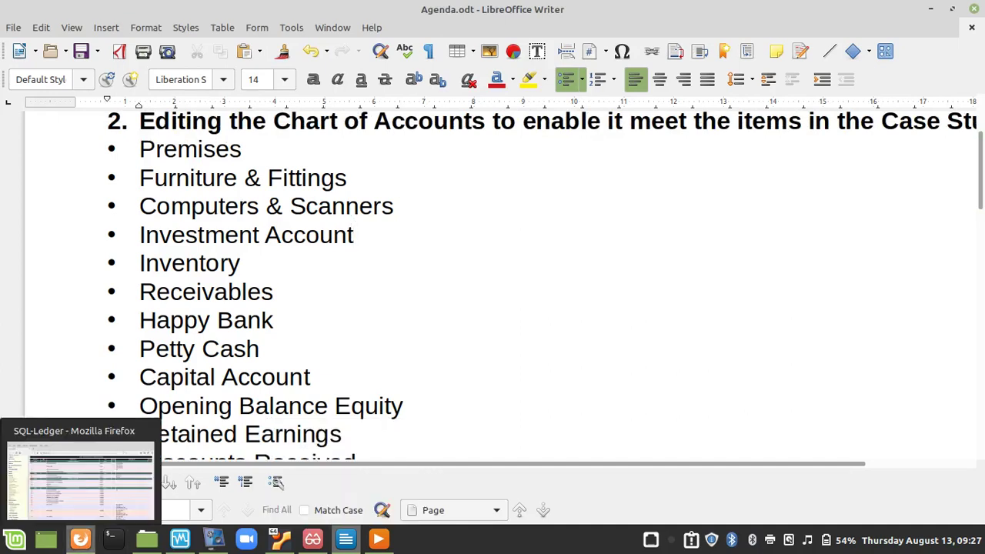
left_click(80, 539)
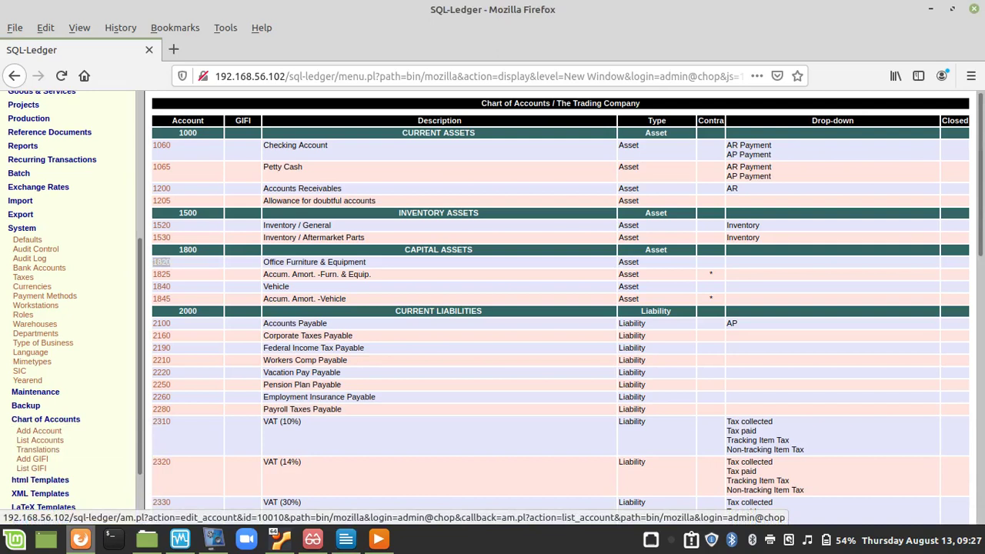
Copy account 1820 as new asset account 1805 with description Premises.
left_click(161, 262)
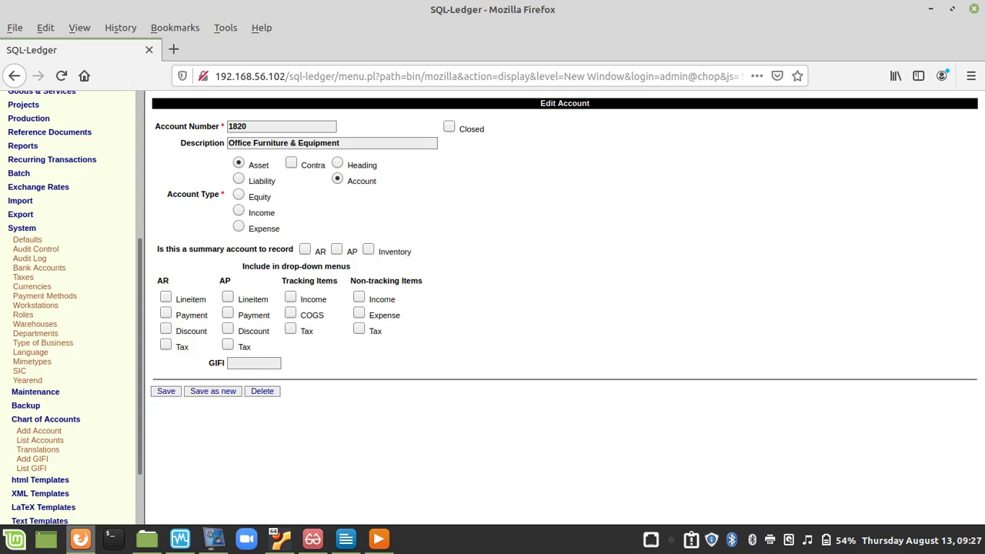
key("BackSpace")
key("BackSpace")
type("05")
key("Tab")
key("Tab")
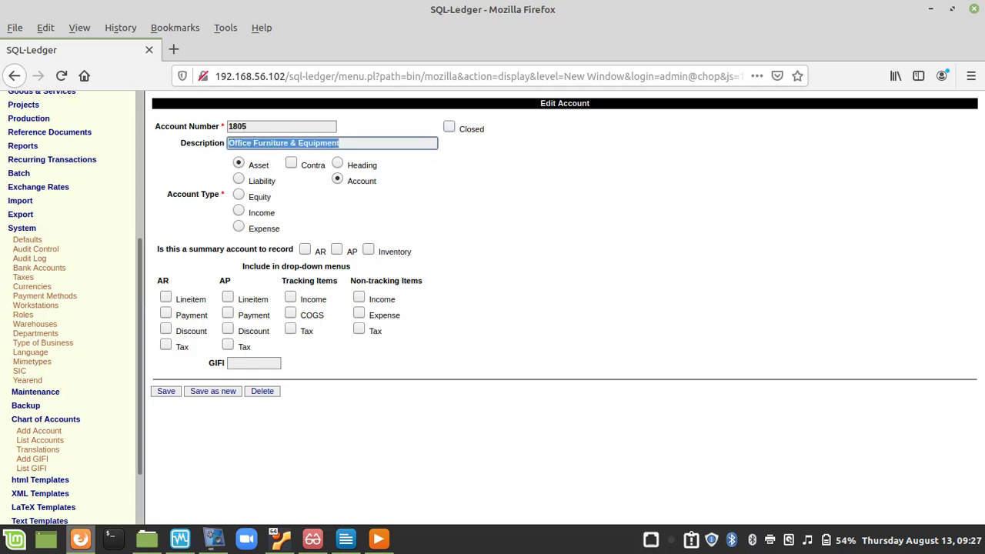
type("Premises")
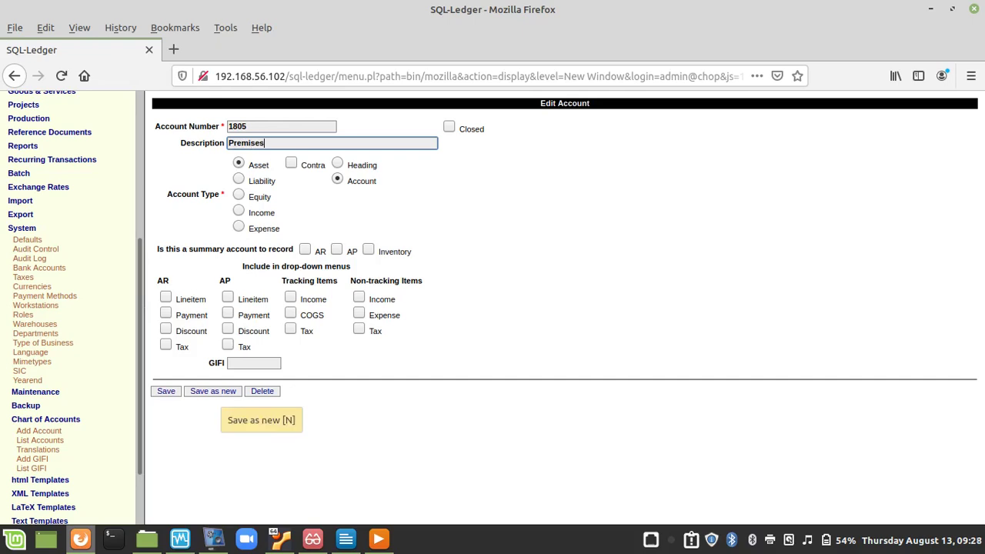
key("alt+shift+n")
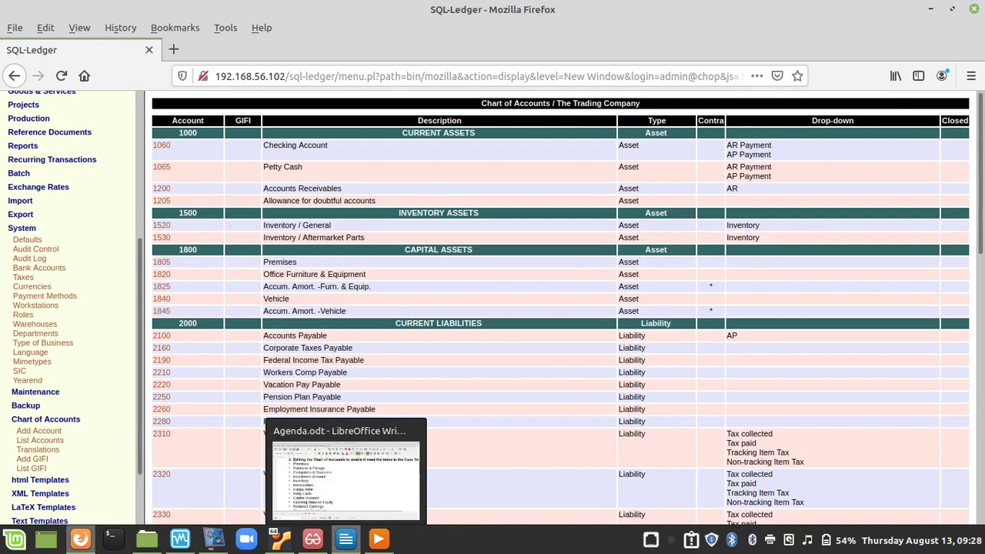
Rename account 1820 from Office Furniture & Equipment to Furniture & Fittings and save it.
left_click(346, 539)
key("alt+Tab")
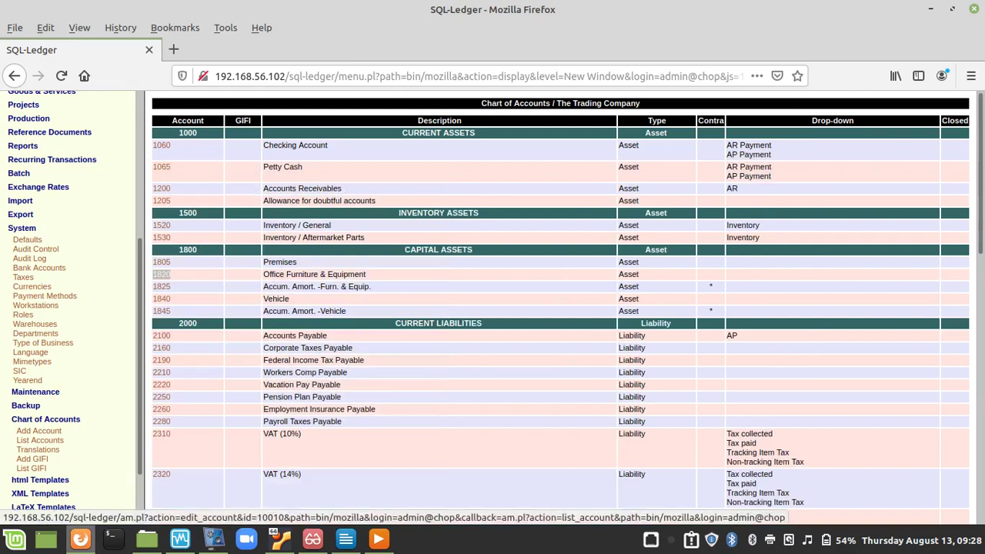
left_click(161, 274)
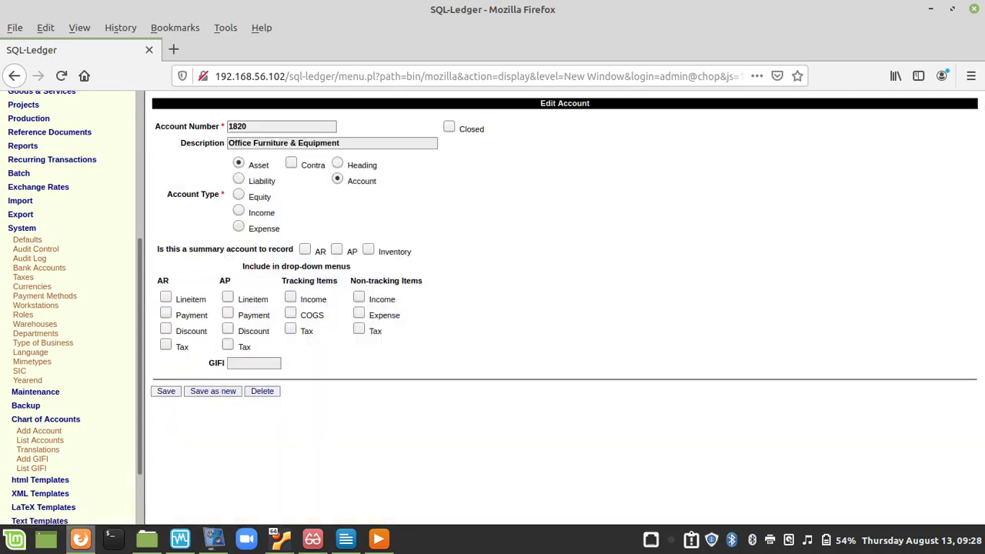
left_click_drag(340, 143, 228, 144)
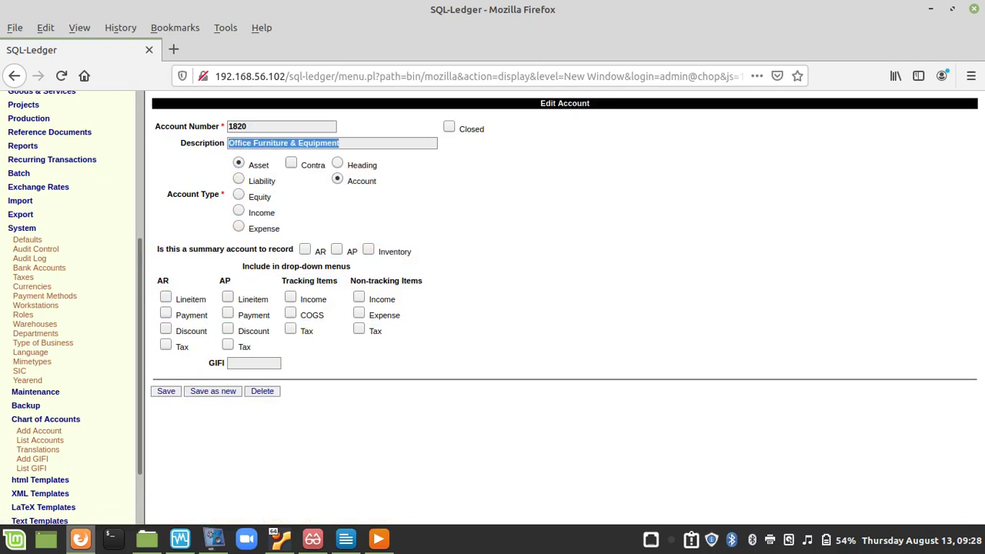
type("Furniture & Fittings")
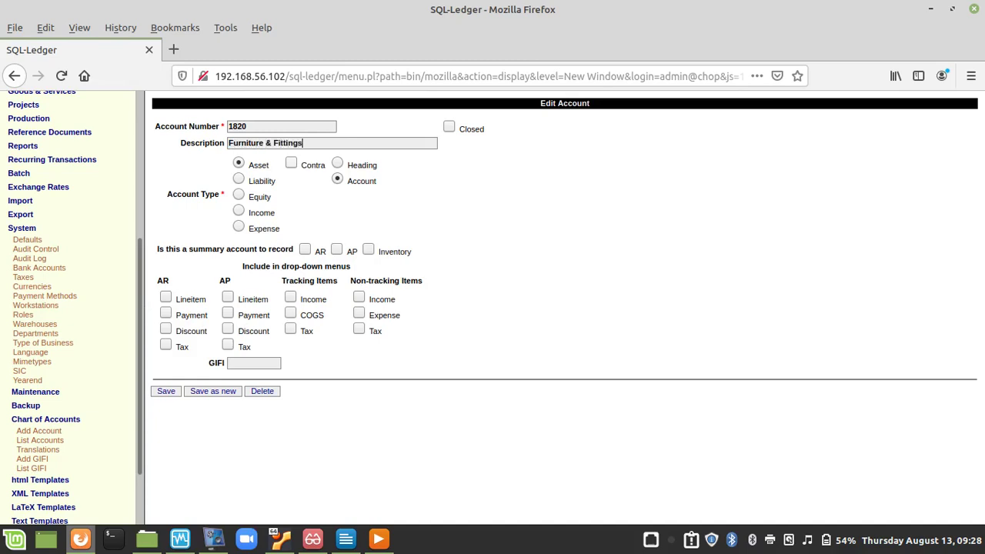
left_click(165, 391)
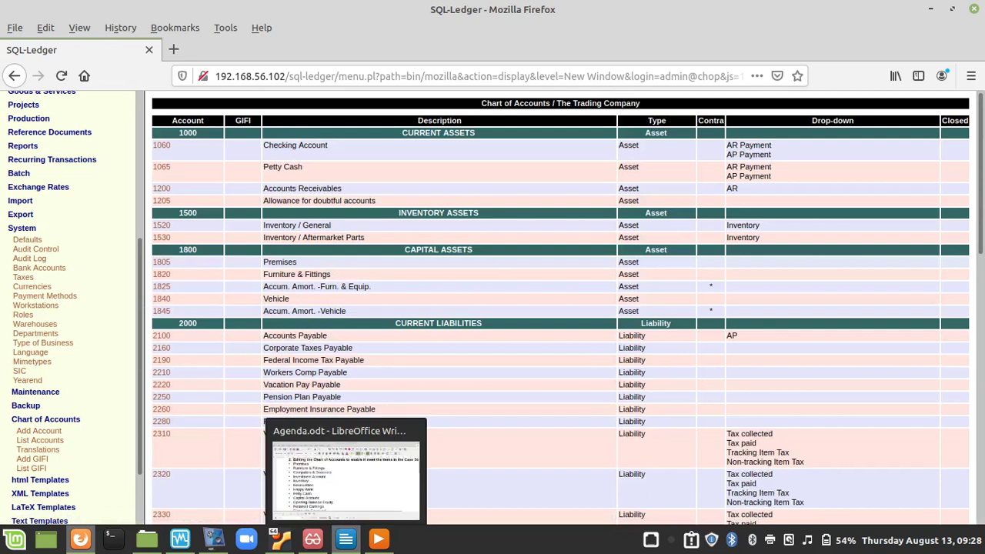
left_click(345, 539)
Save a copy of account 1820 as new account 1823 named Computers & Scanners.
key("alt+Tab")
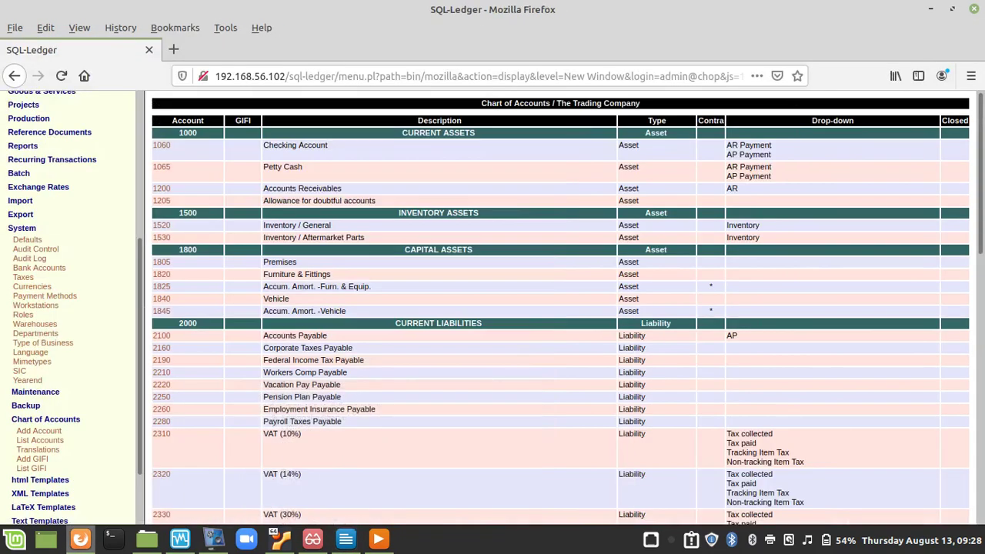
left_click(162, 274)
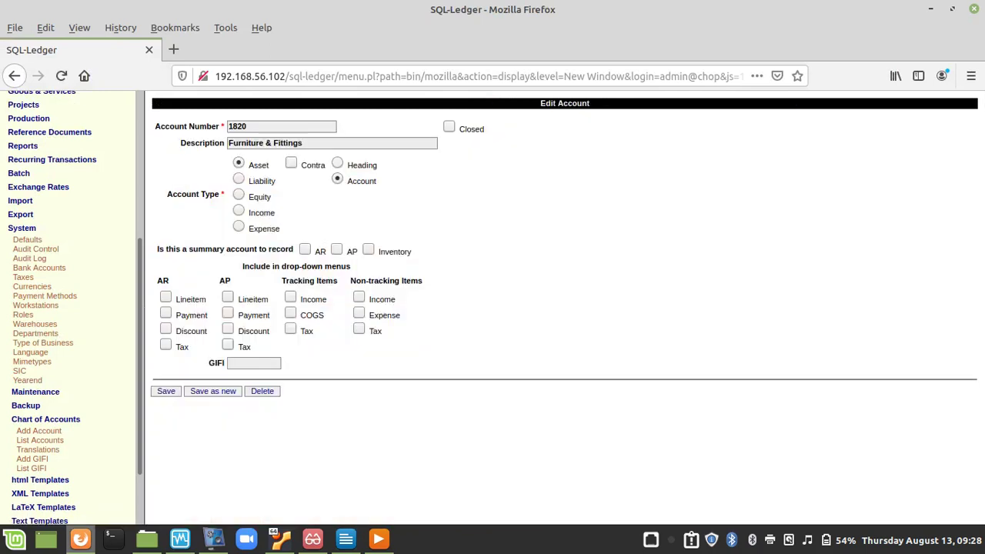
key("BackSpace")
type("3")
key("Tab")
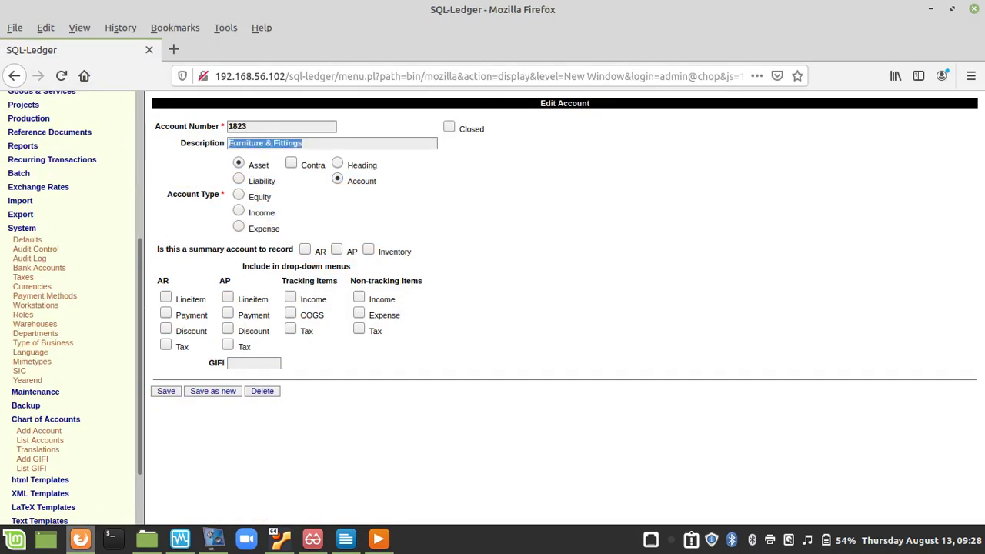
type("Compu")
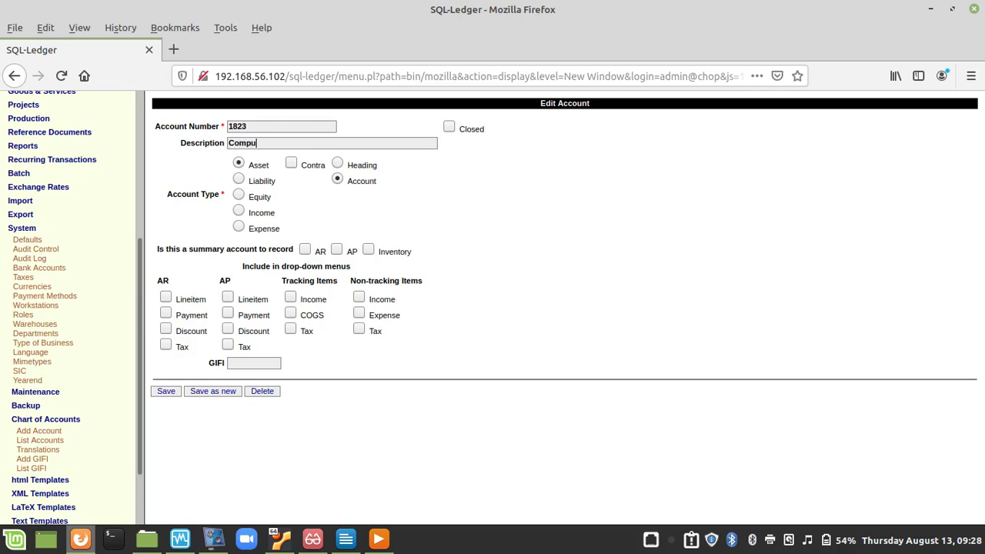
type("ters & Scanners")
left_click(213, 391)
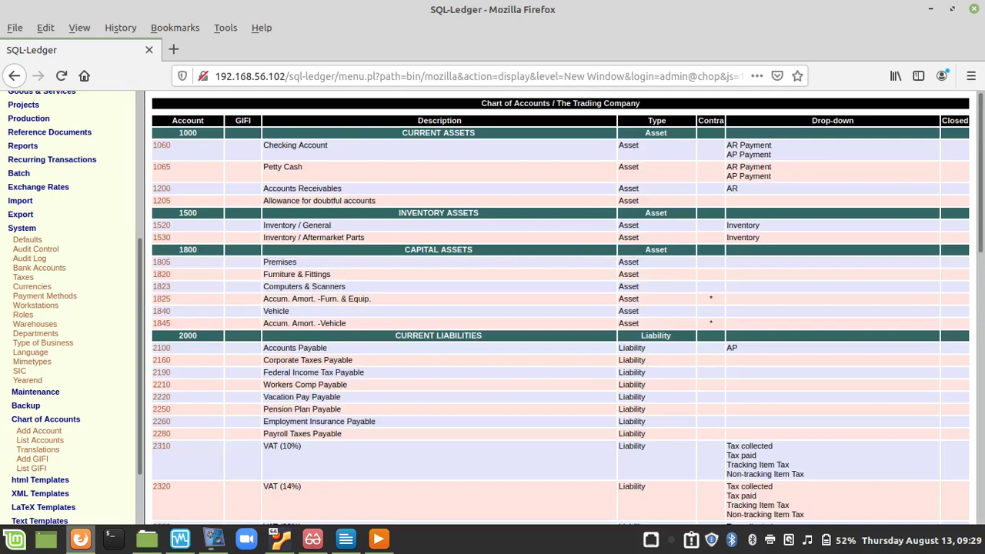
left_click(345, 538)
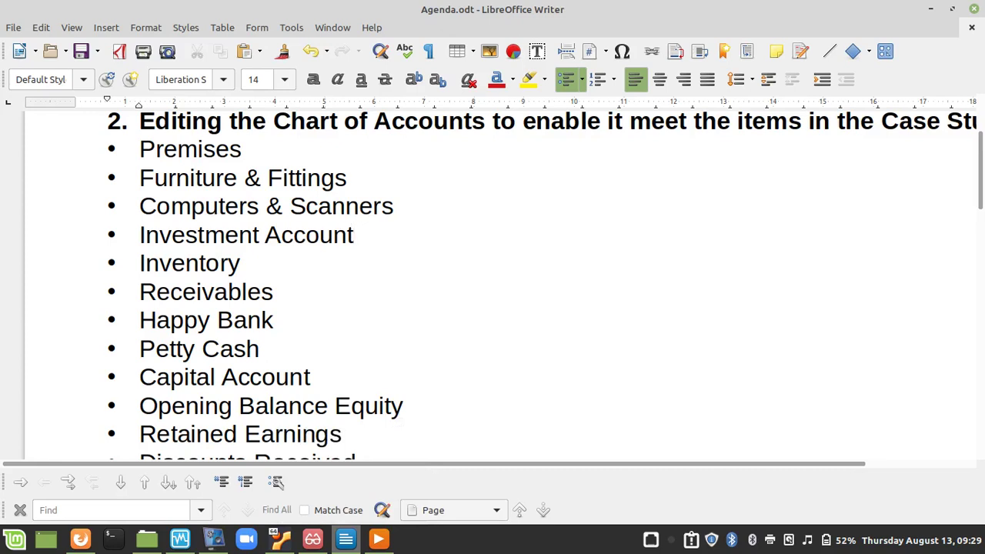
key("alt+Tab")
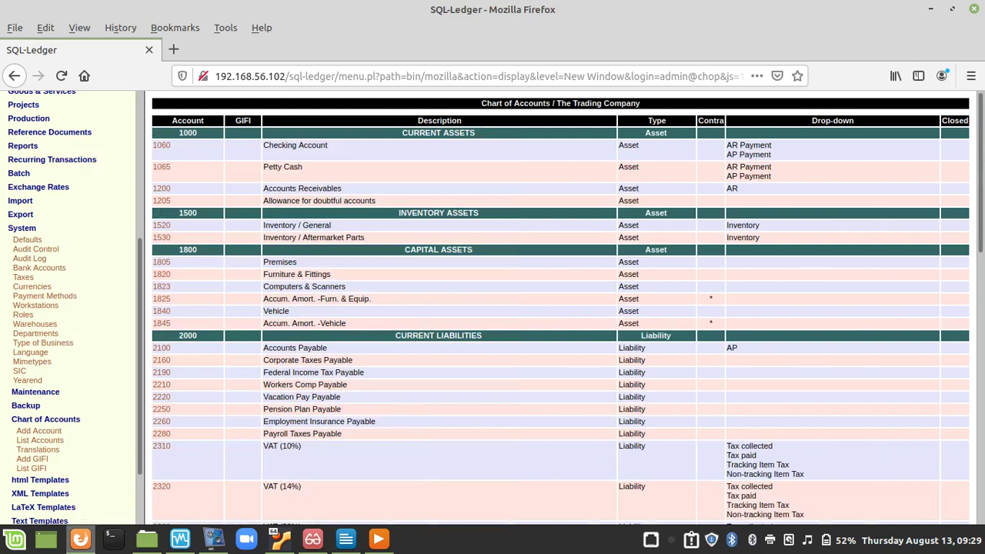
left_click(346, 539)
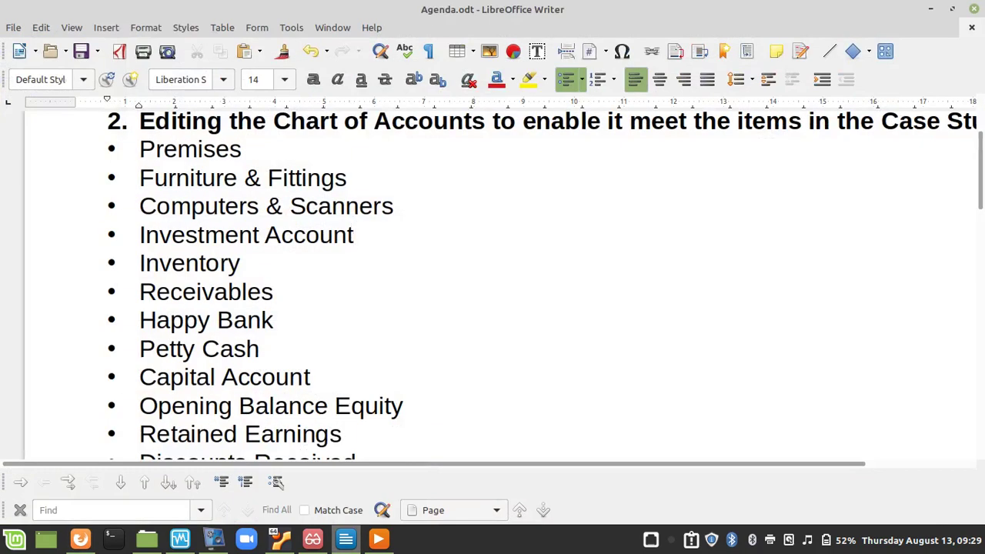
key("alt+Tab")
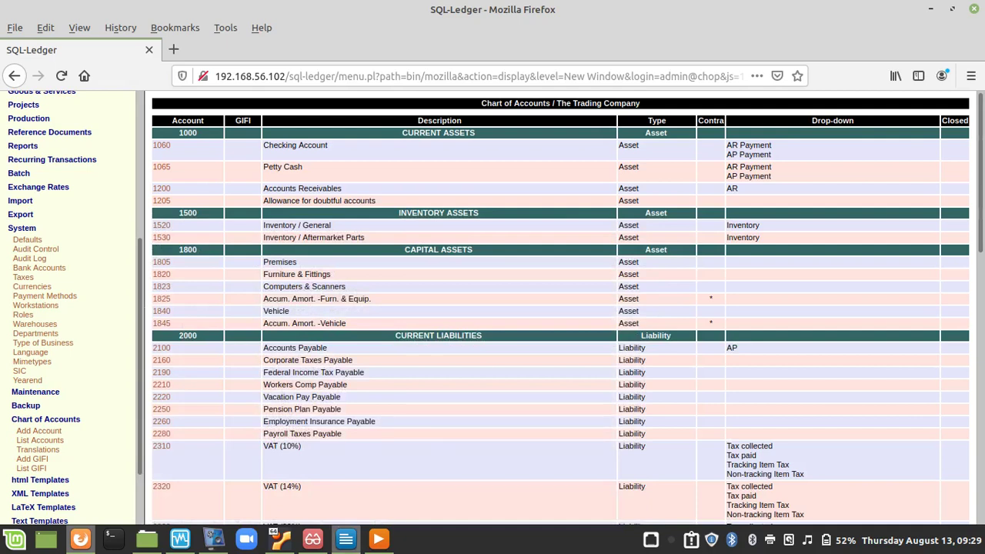
left_click(345, 539)
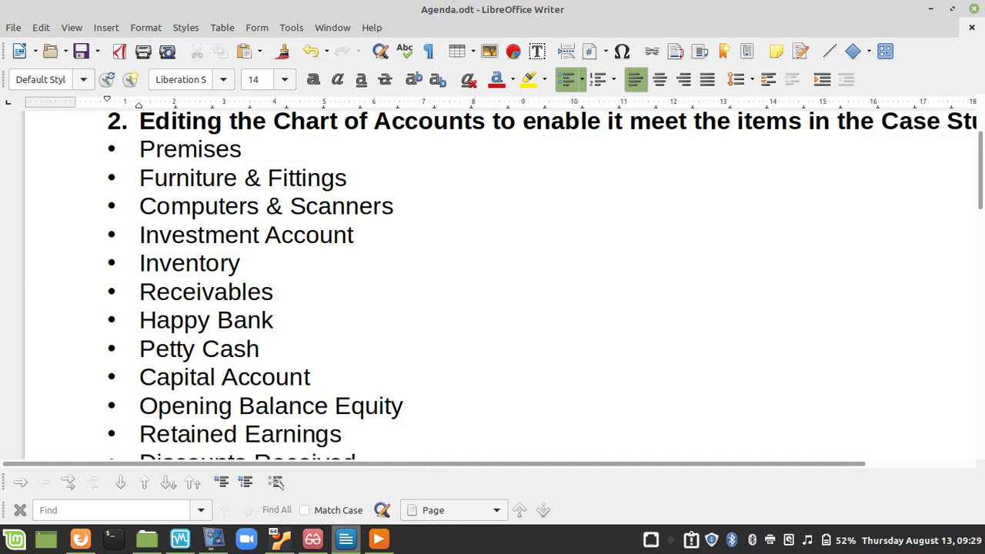
key("alt+Tab")
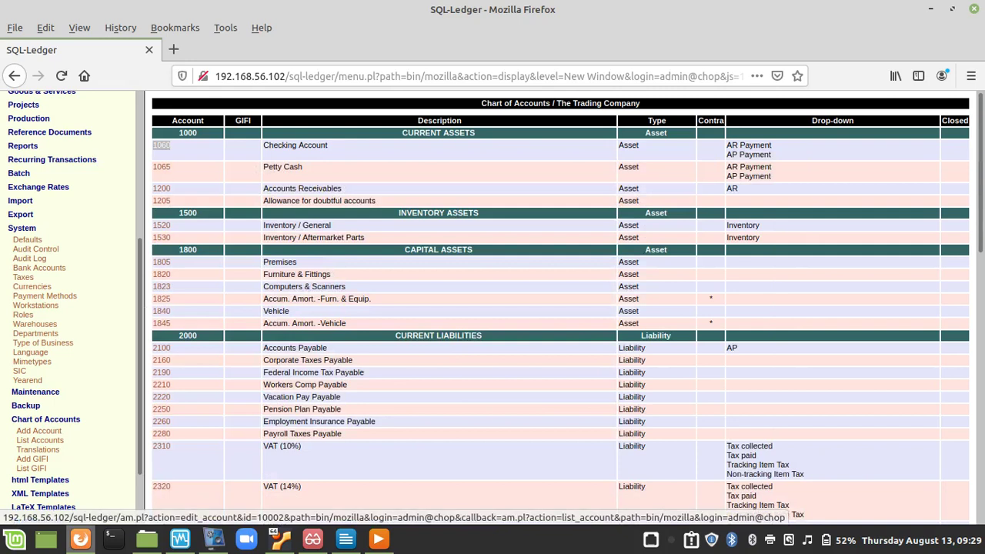
Replace account 1060's Checking Account description with Happy Bank Plc and save.
left_click(161, 144)
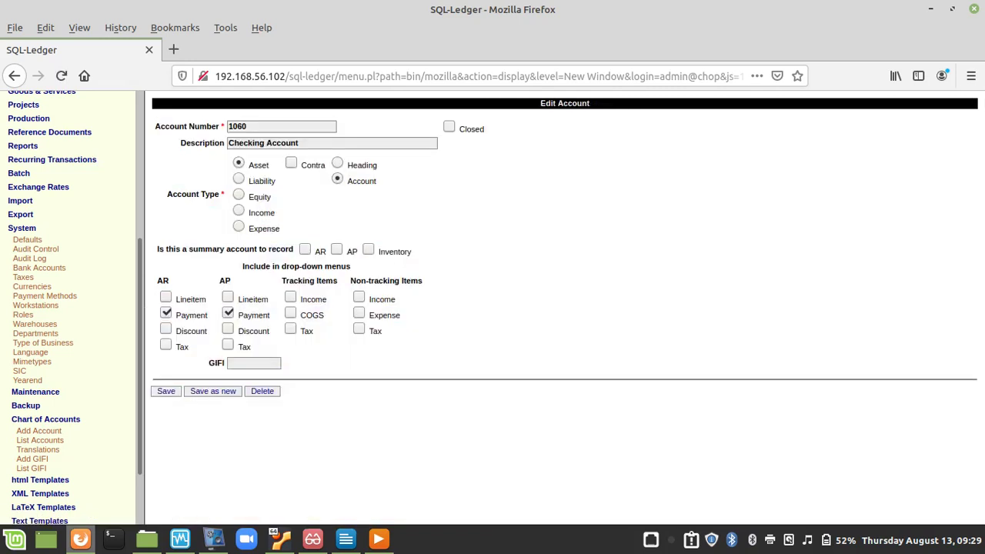
double_click(260, 143)
key("End")
key("ctrl+a")
type("Happy Bank Plc")
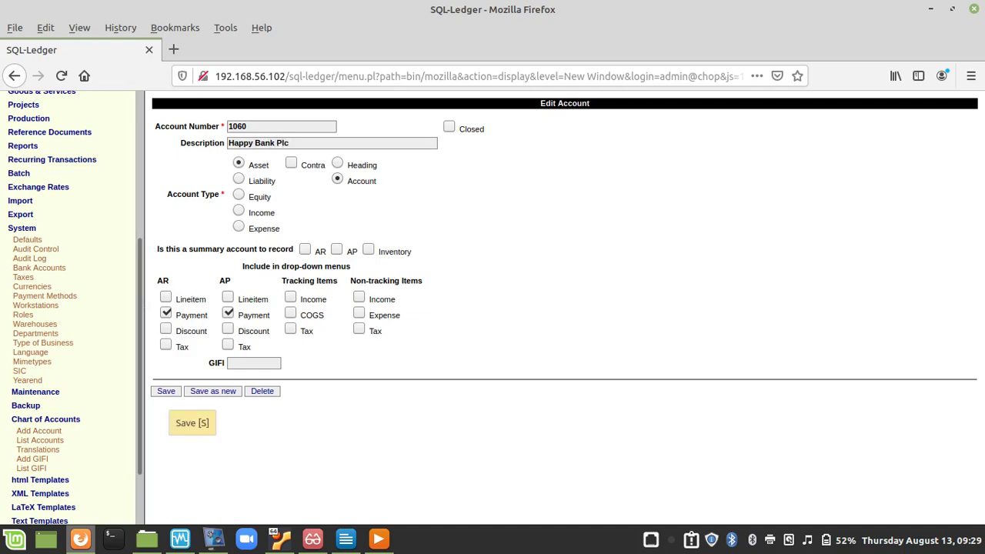
left_click(166, 391)
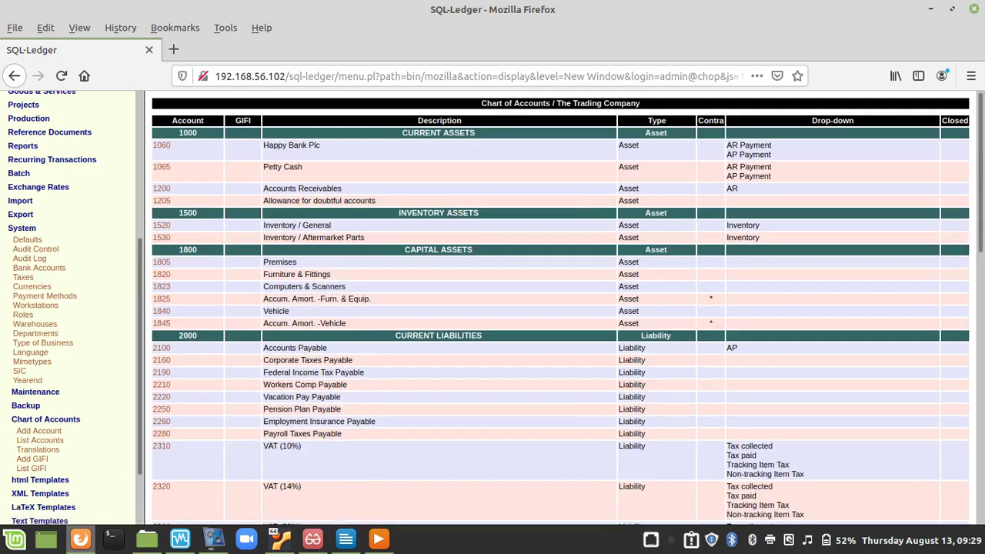
Compare the agenda with the chart of accounts and scroll down to the Share Capital accounts.
left_click(345, 538)
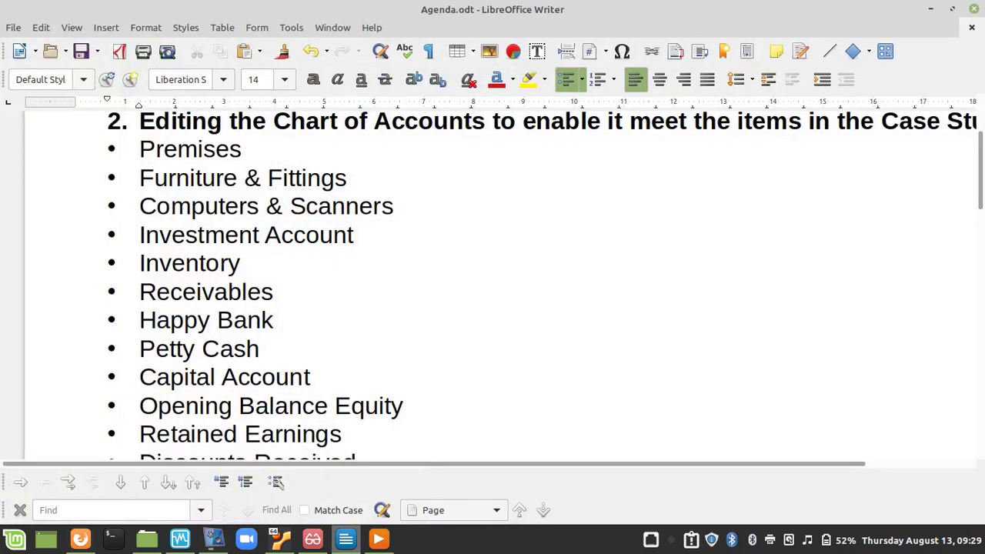
key("alt+Tab")
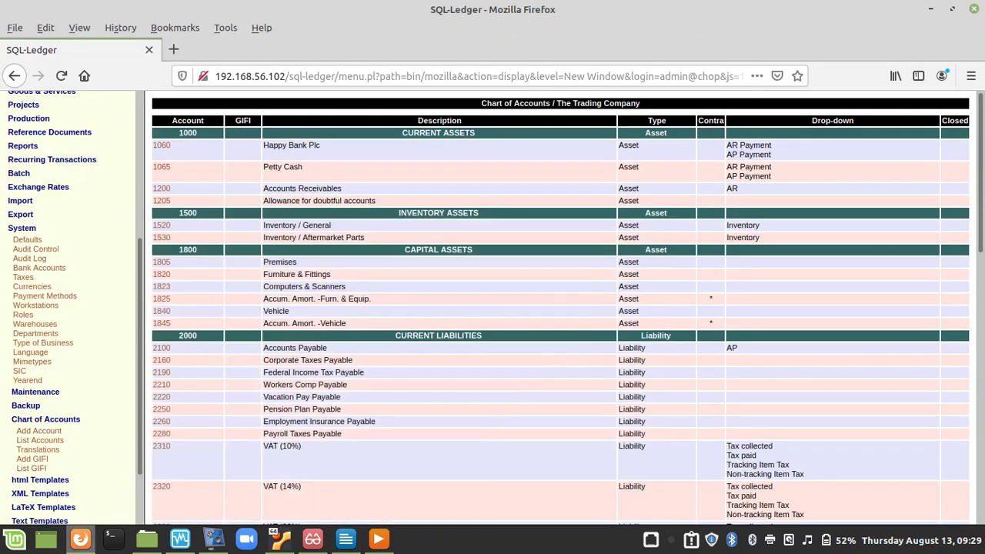
key("alt+Tab")
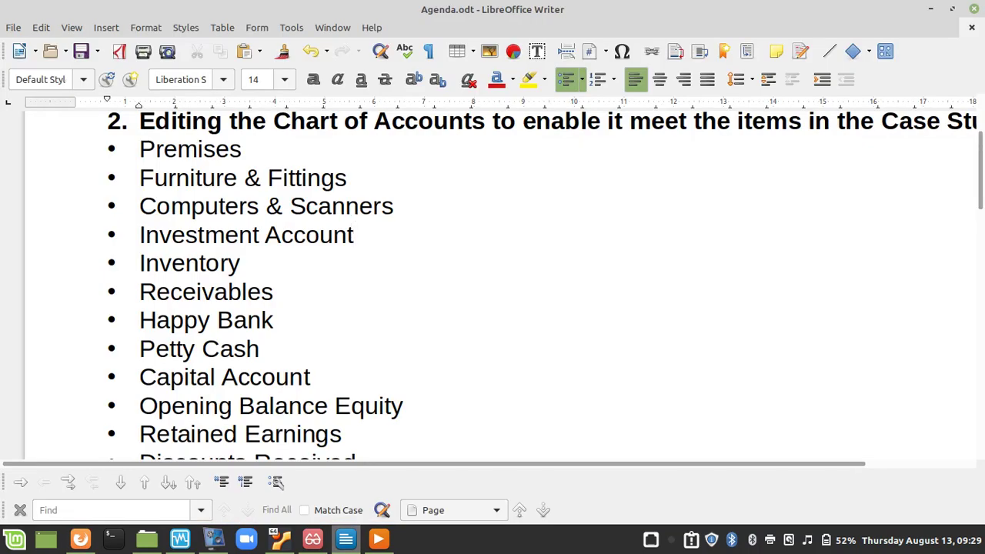
key("alt+Tab")
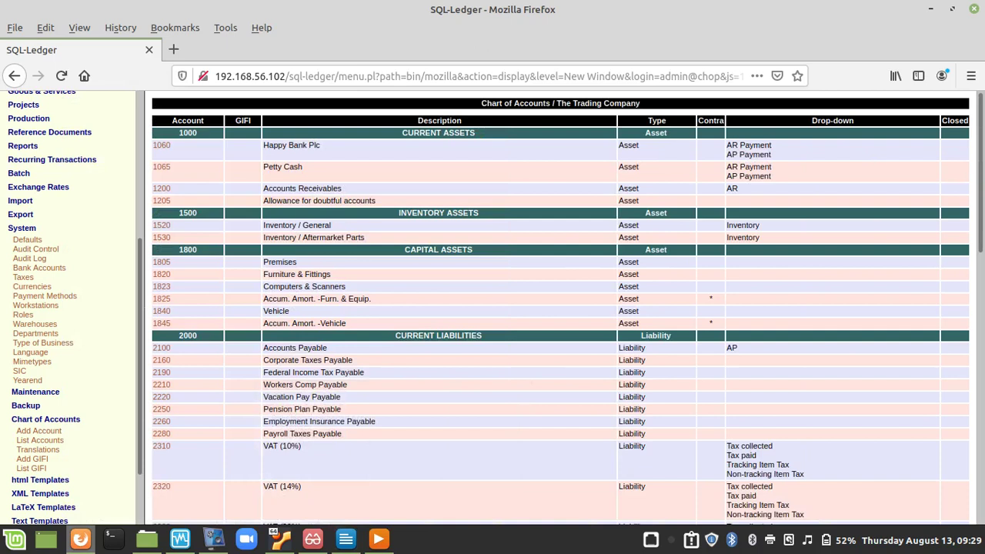
scroll(560, 308, "down", 4)
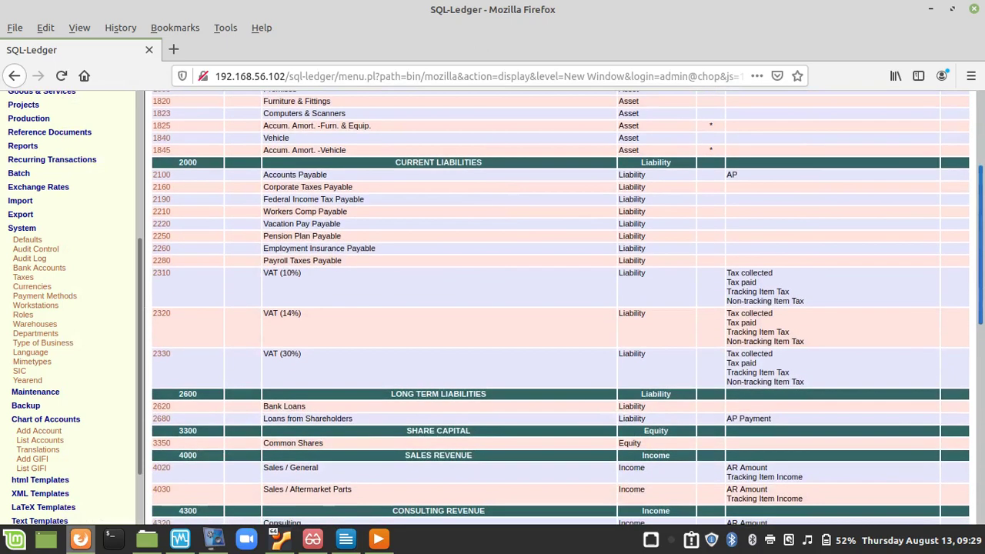
scroll(560, 307, "down", 2)
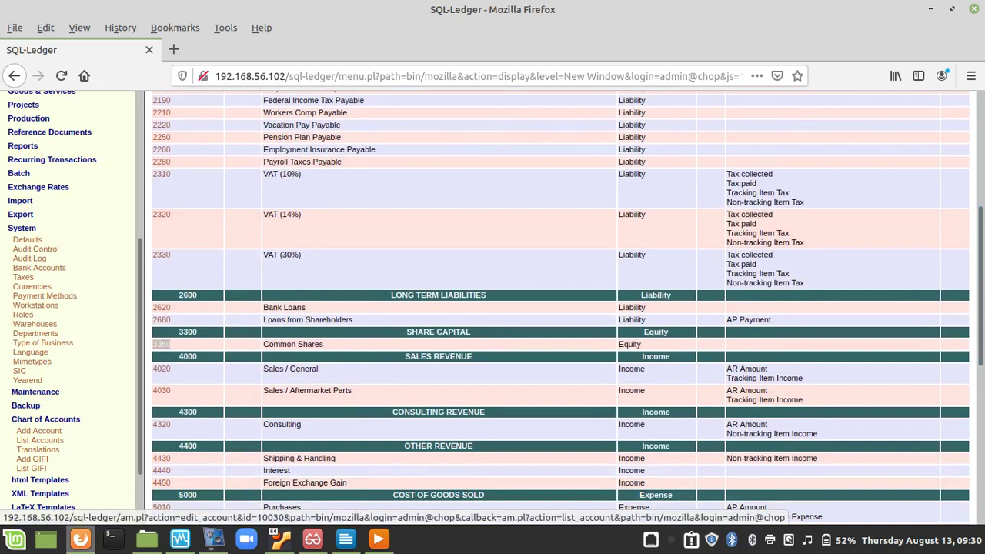
Rename account 3350 from Common Shares to Capital Account and save it.
left_click(161, 344)
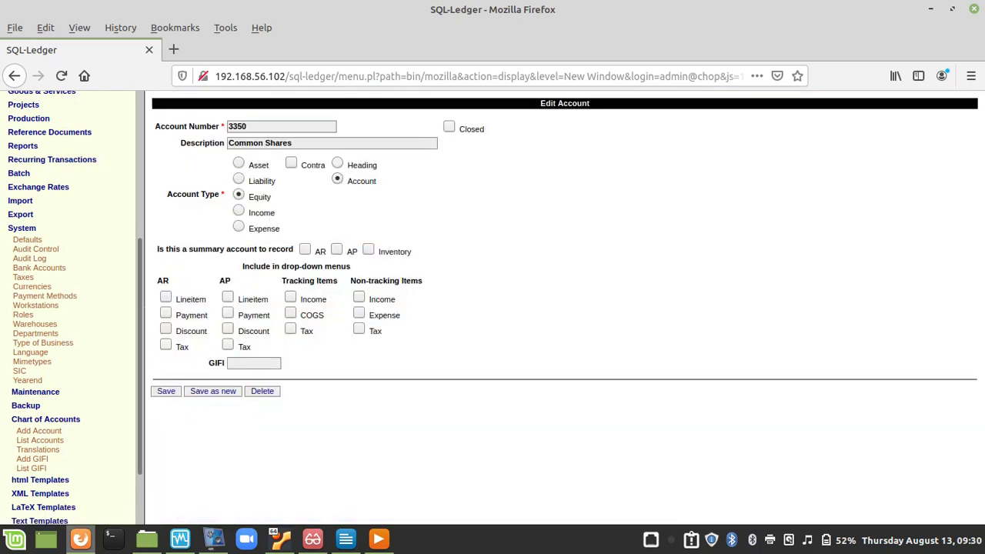
key("ctrl+a")
type("Cao")
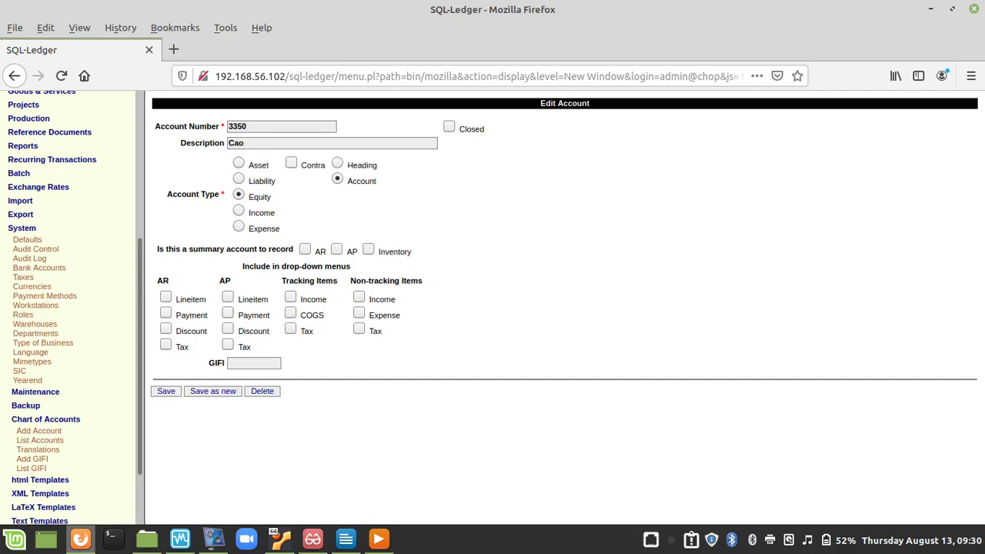
key("BackSpace")
type("pital Account")
key("Return")
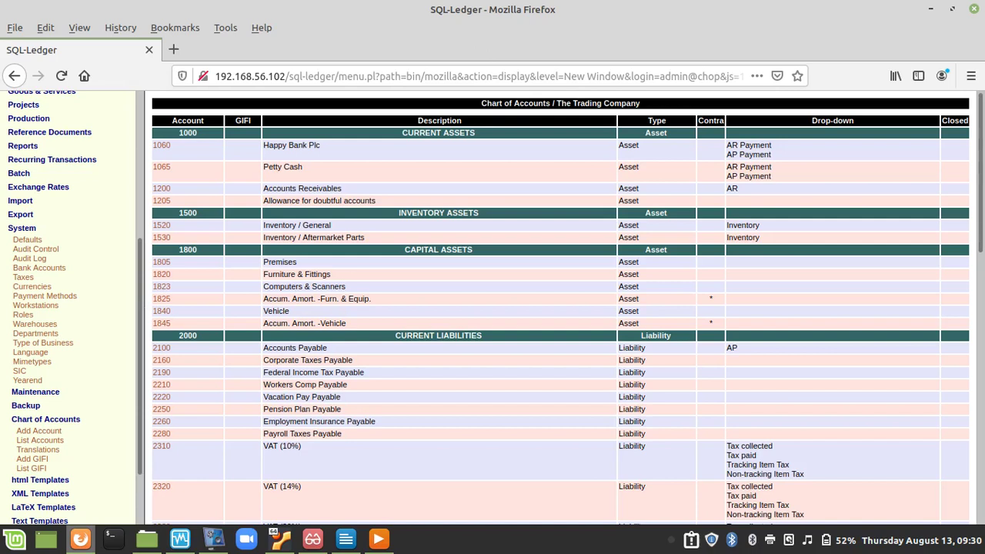
scroll(560, 308, "down", 4)
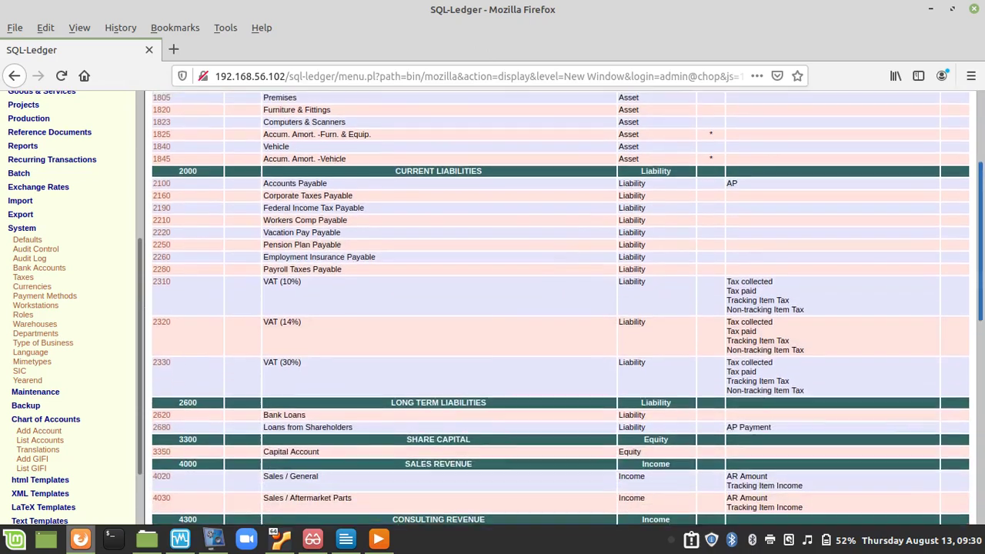
scroll(560, 308, "down", 2)
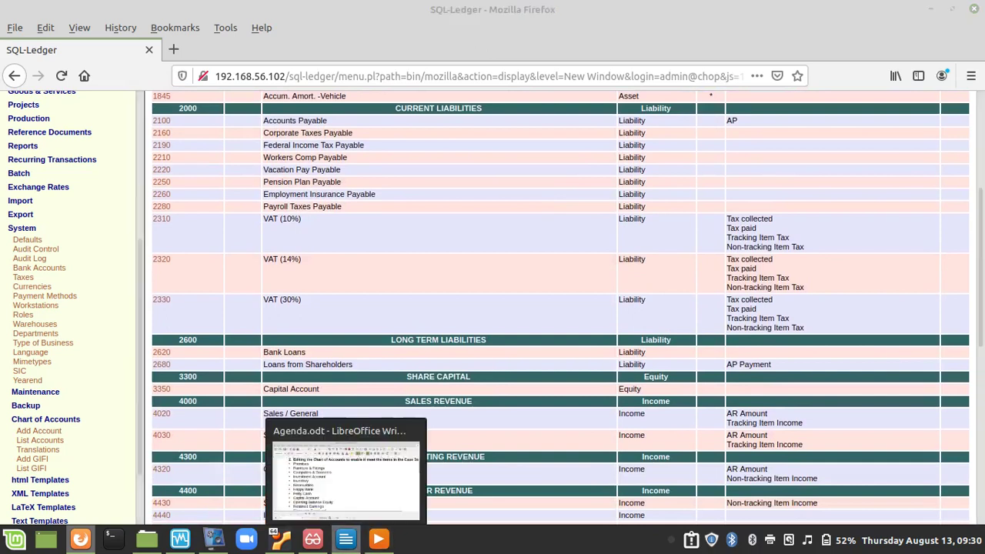
After checking the agenda, save account 3350 as new equity account 3360 Opening Balance Equity.
left_click(345, 539)
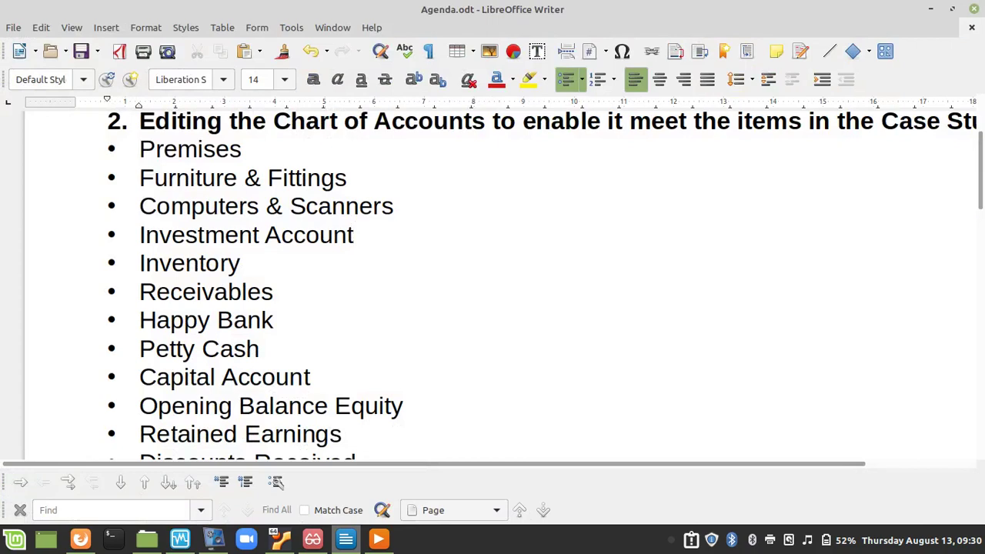
key("alt+Tab")
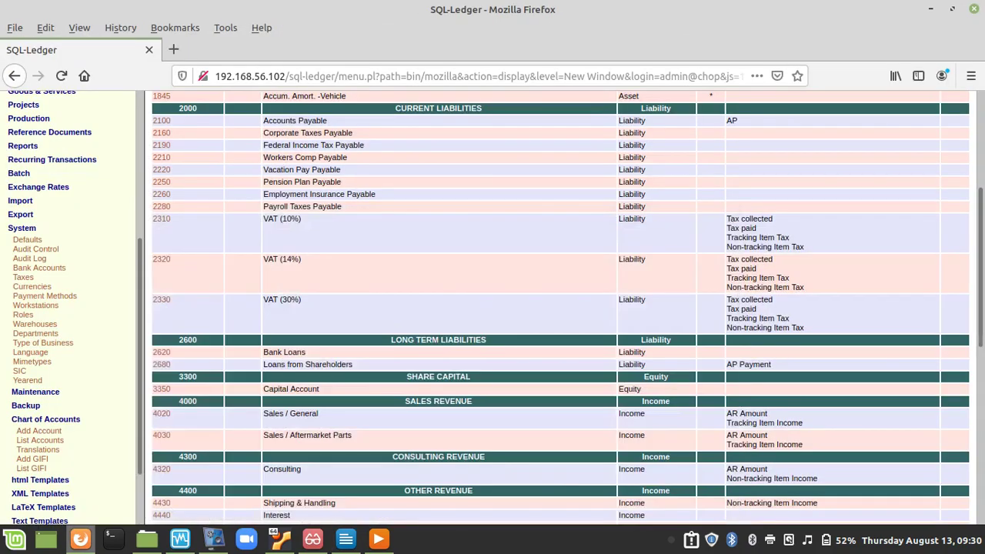
left_click(161, 389)
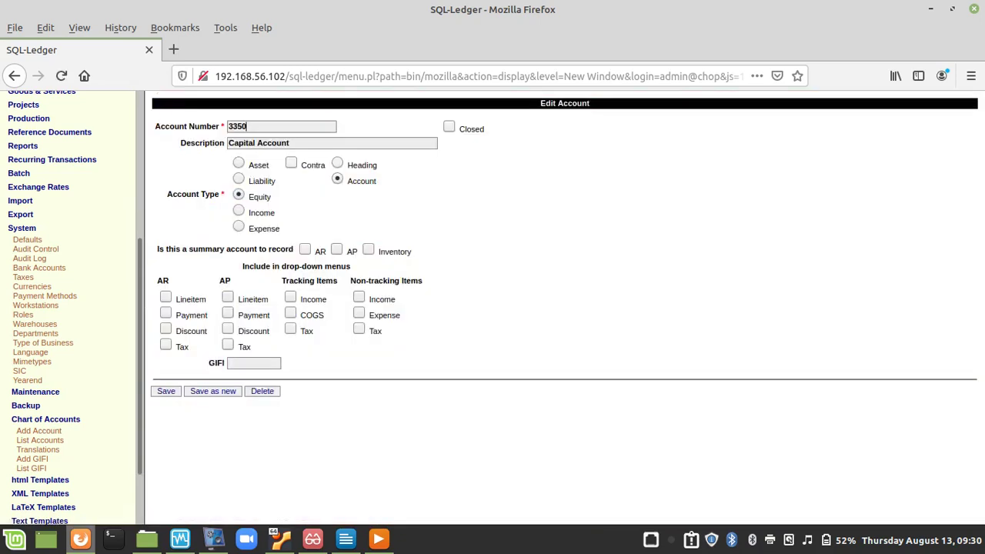
key("BackSpace")
key("BackSpace")
type("60")
key("Tab")
type("Ope")
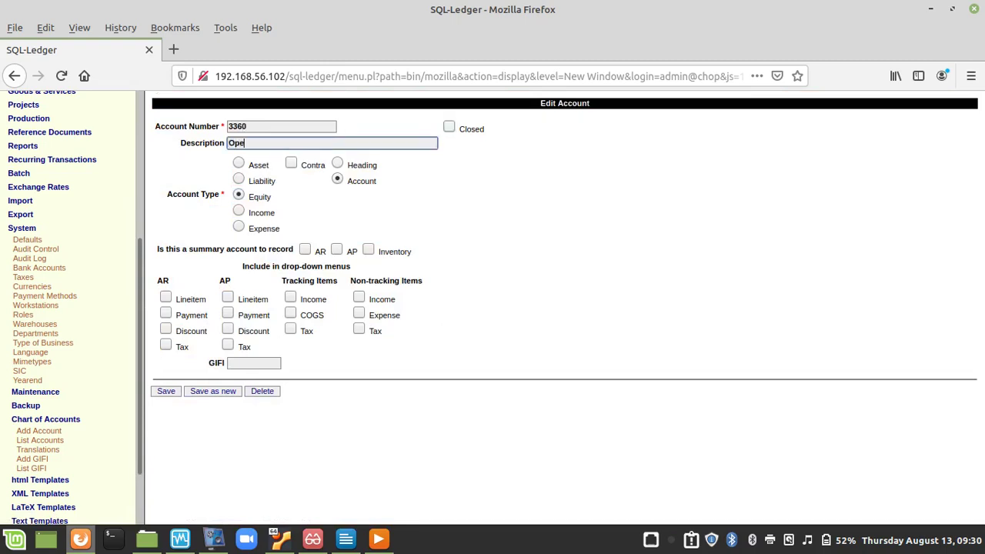
type("ning Balance Equity")
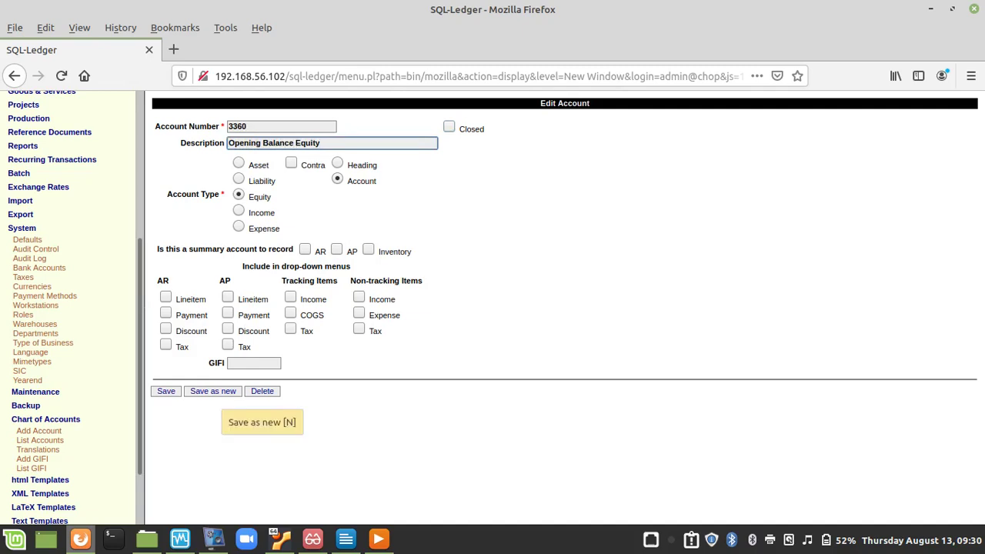
left_click(214, 390)
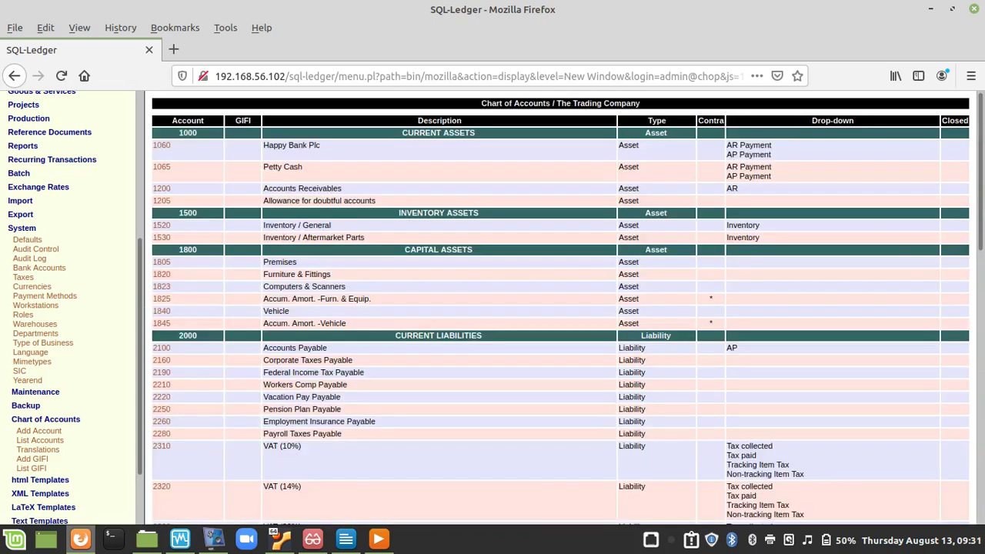
Copy account 3360 into new account 3370 with the description Retained Earnings.
scroll(560, 308, "down", 3)
scroll(560, 307, "down", 3)
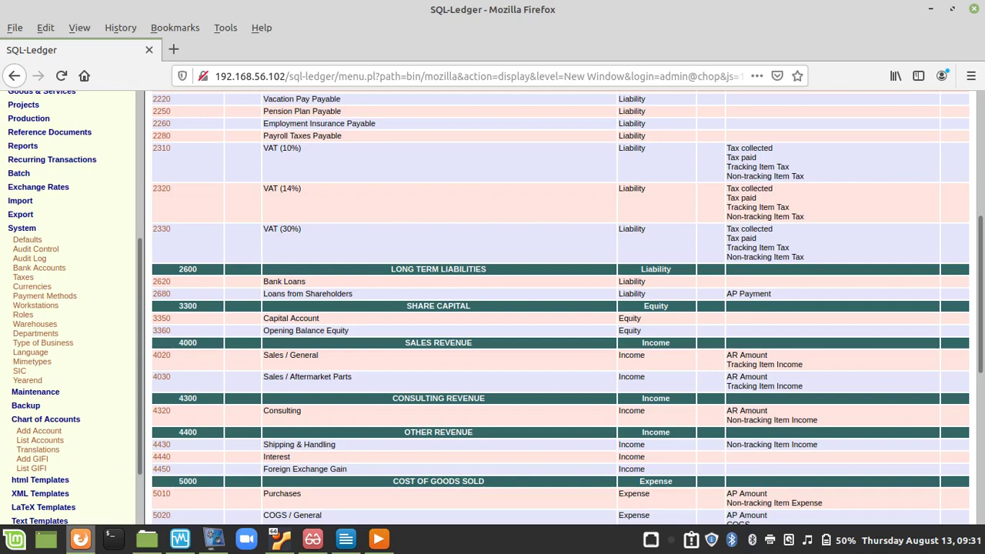
left_click(161, 330)
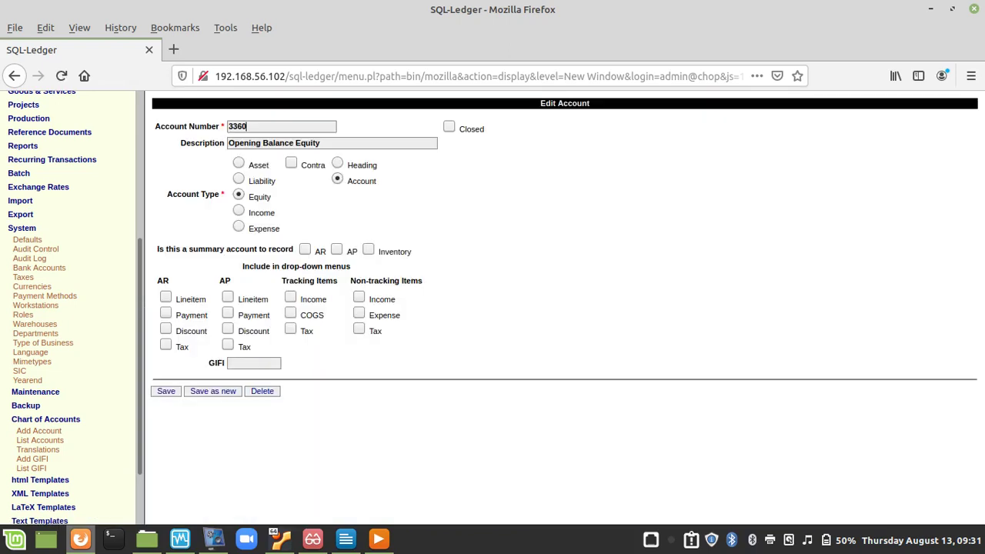
key("BackSpace")
key("BackSpace")
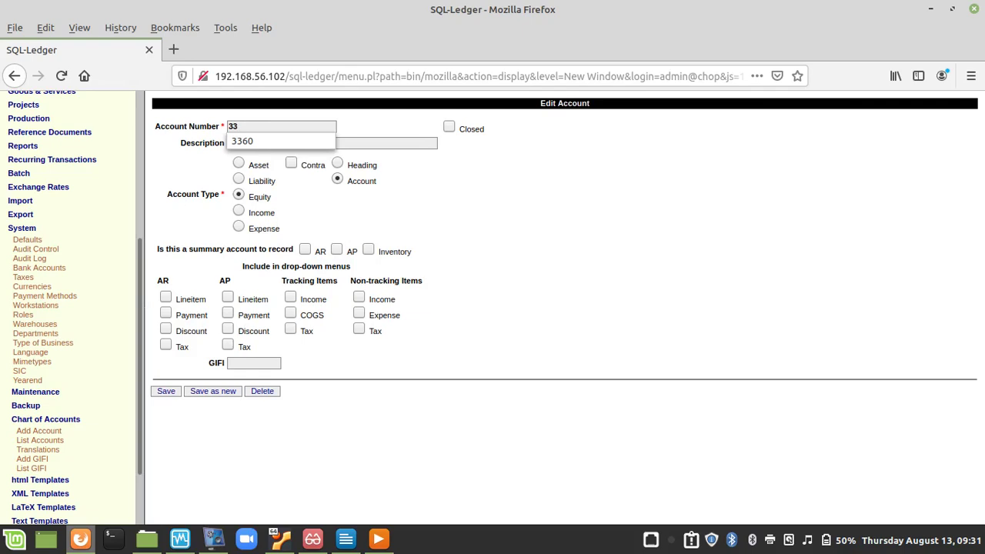
type("70")
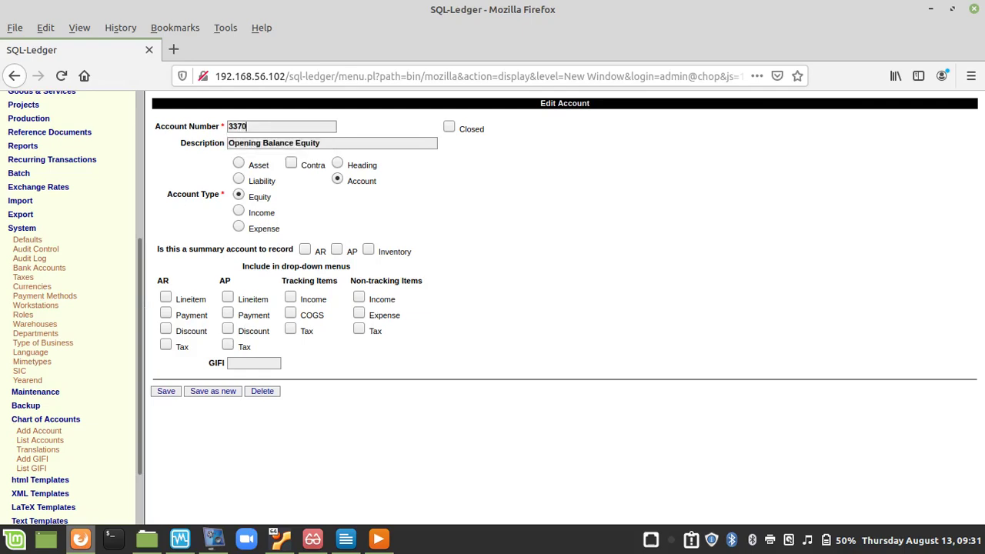
key("Tab")
type("Ret")
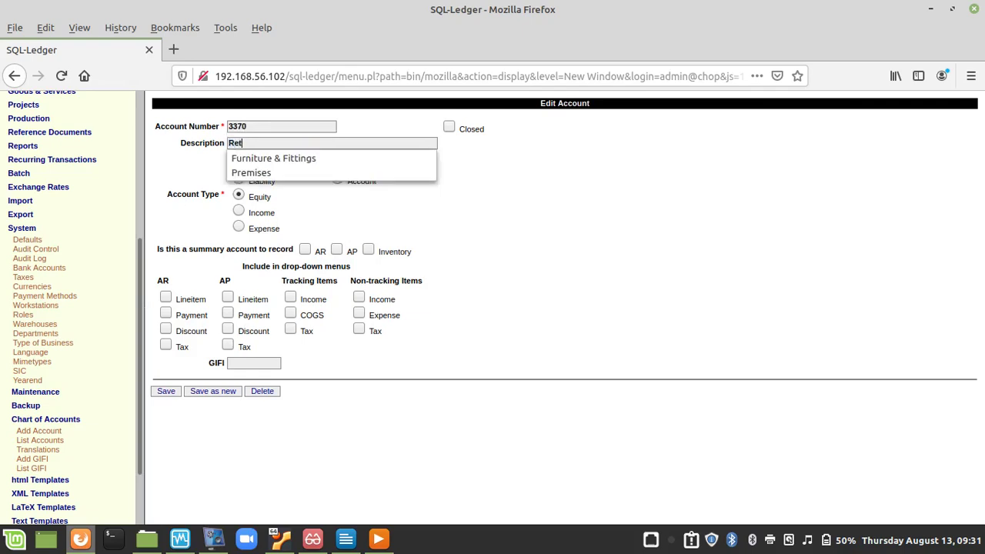
type("ained Ear")
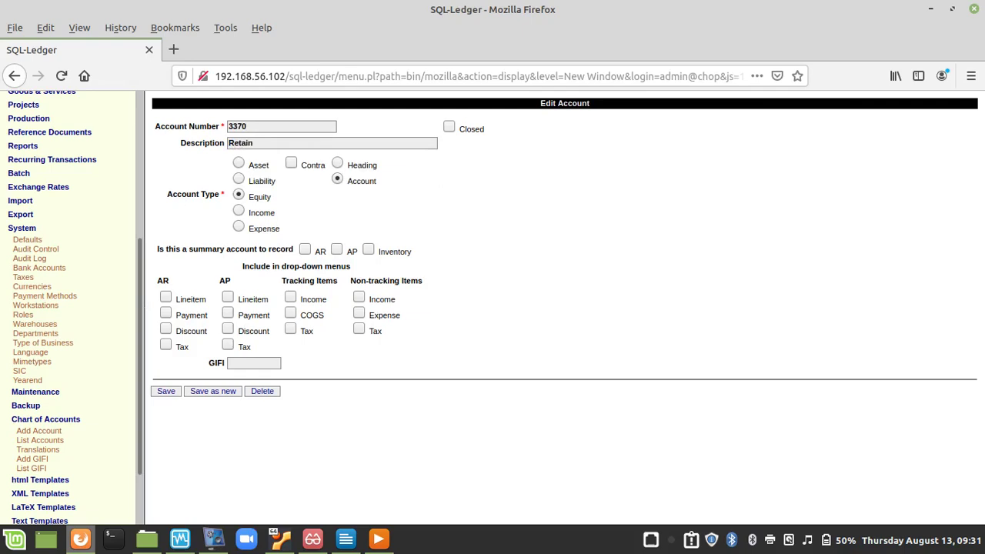
type("nings")
key("Return")
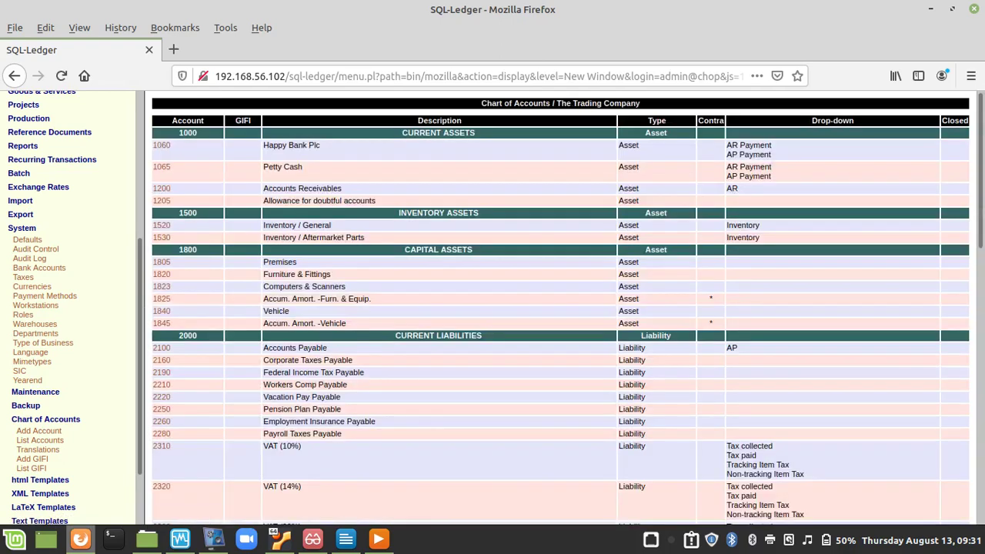
left_click(345, 539)
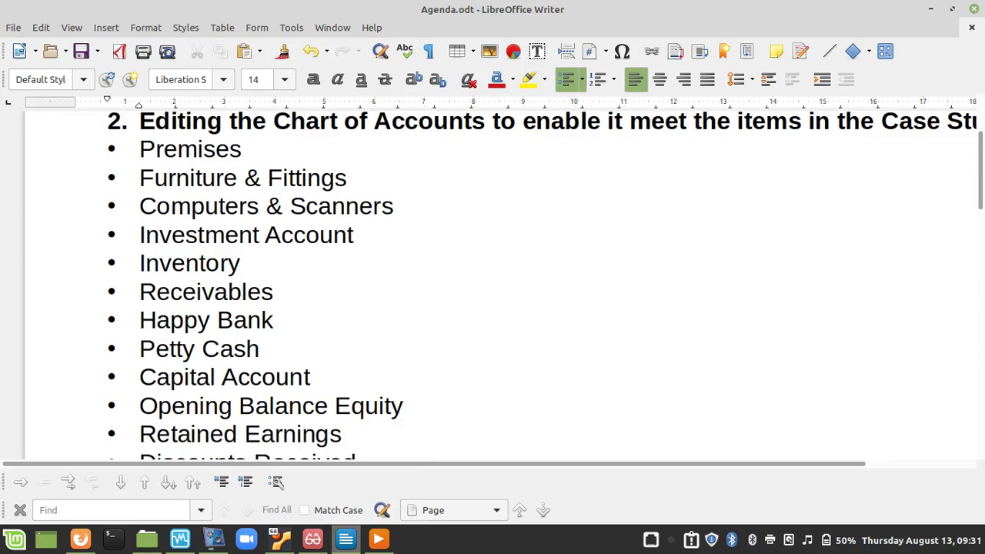
scroll(538, 284, "down", 5)
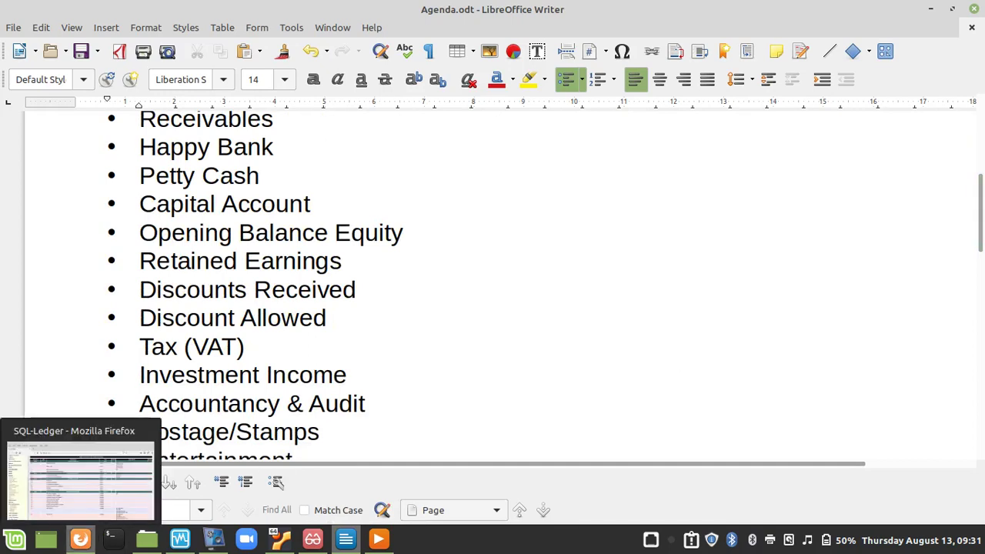
left_click(80, 539)
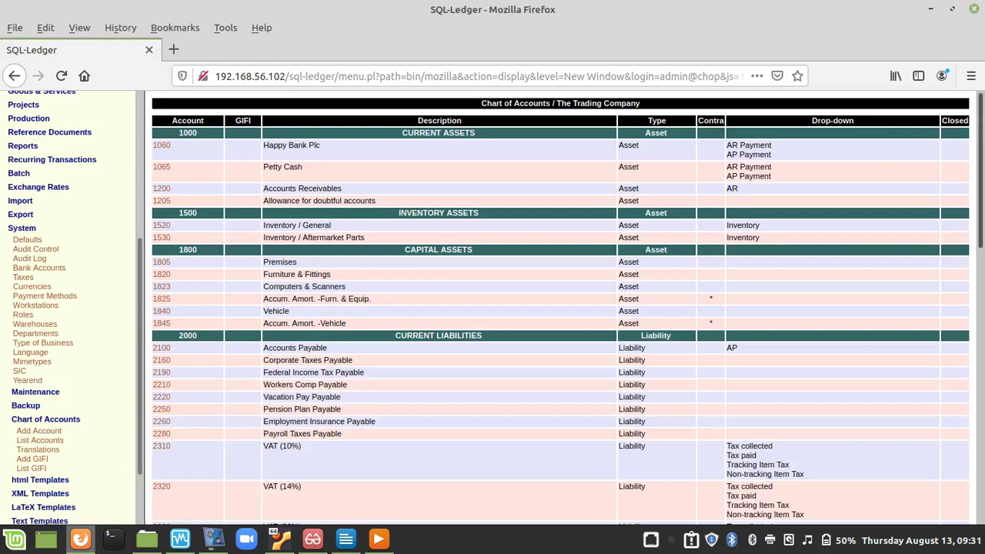
scroll(560, 308, "down", 8)
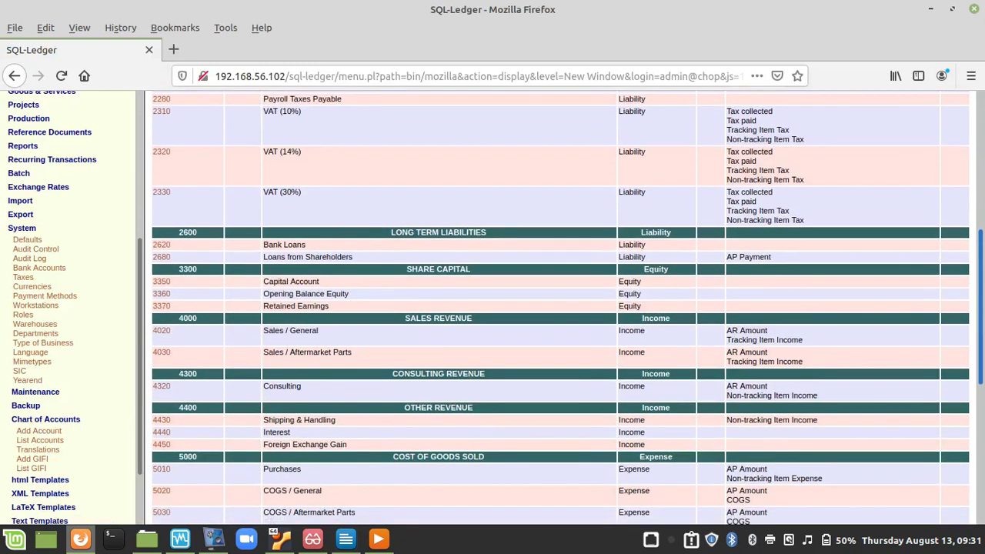
scroll(560, 307, "down", 1)
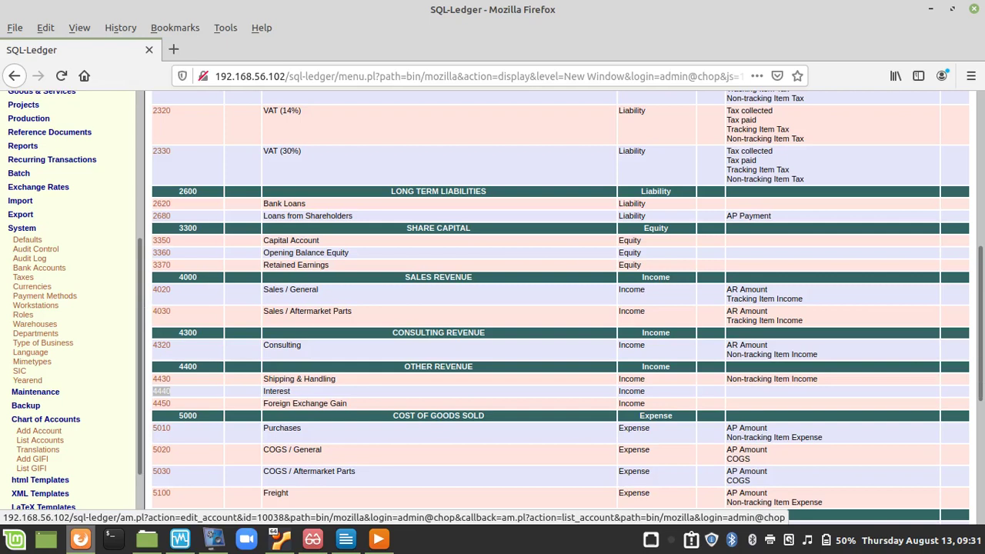
Save the 4440 Interest account as new account 4445 with the description Discounts Received.
left_click(161, 391)
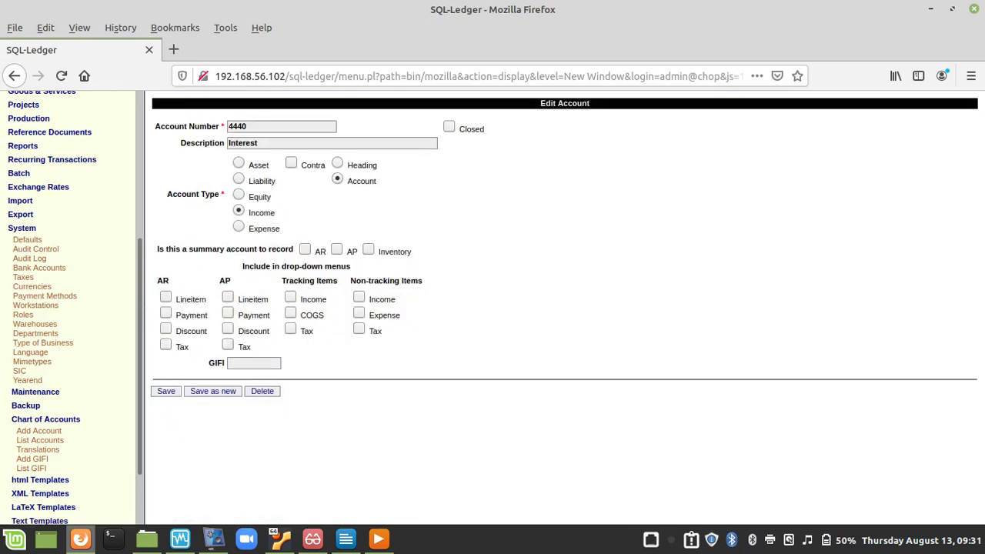
key("BackSpace")
type("5")
key("Tab")
key("Tab")
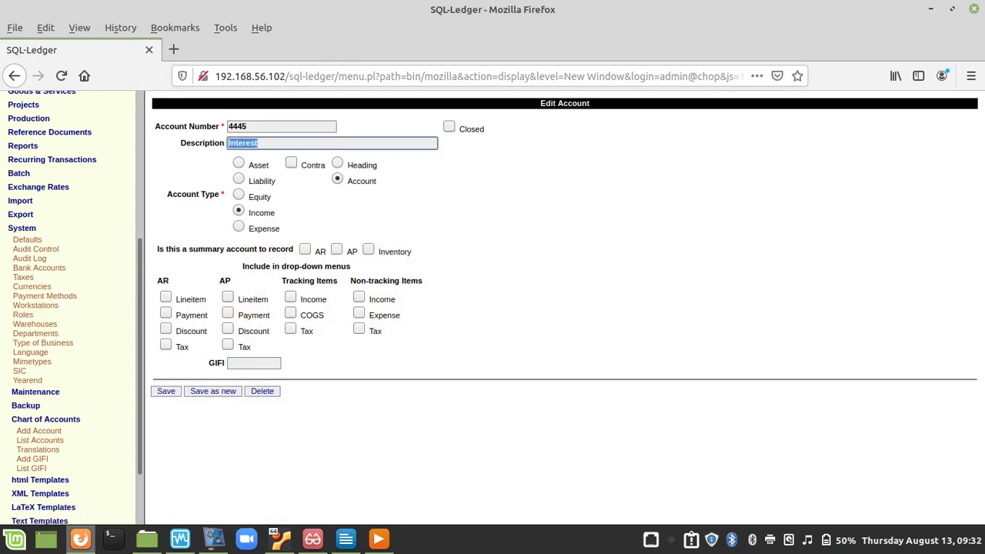
type("Discounts Received")
left_click(212, 391)
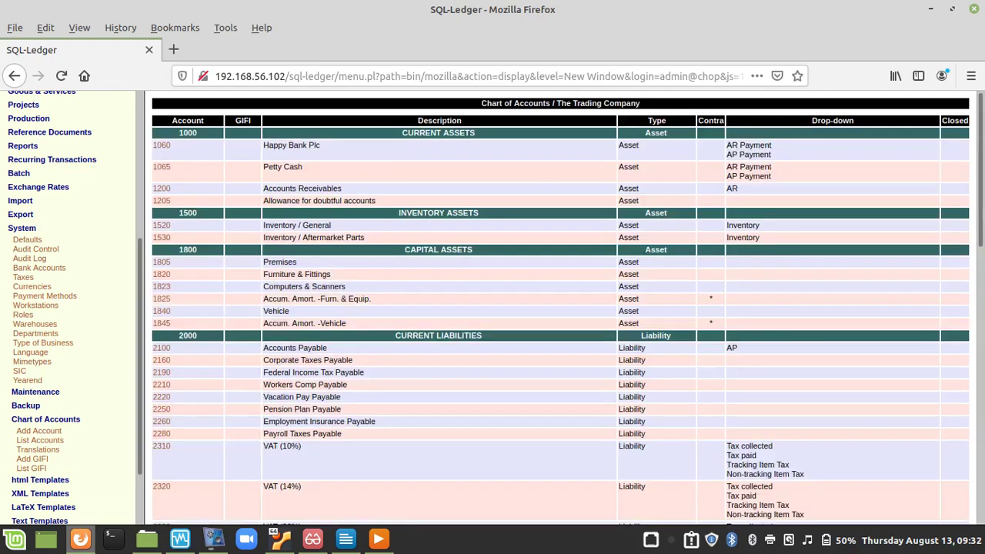
scroll(560, 308, "down", 6)
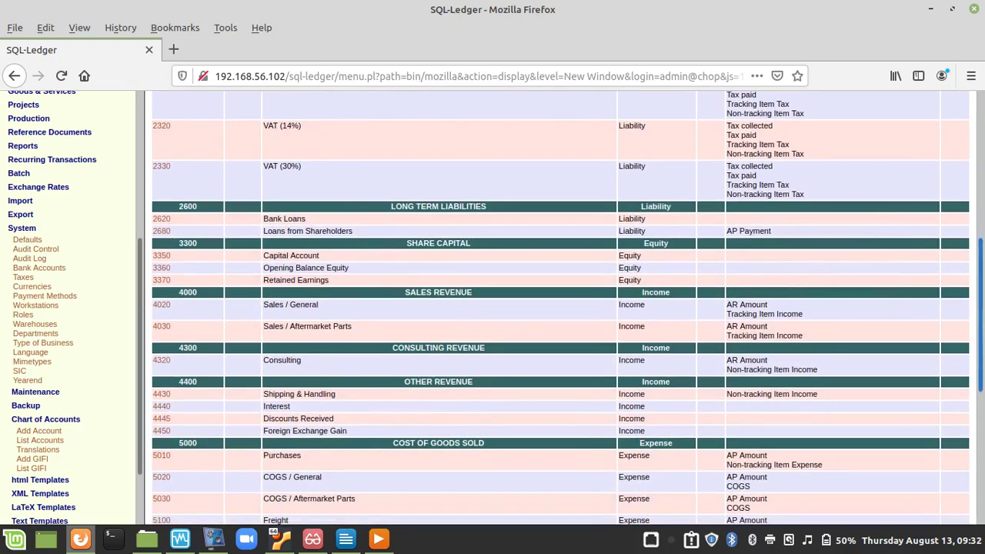
Copy account 5615 Advertising & Promotions into new account 5618 Discounts Allowed.
left_click(345, 538)
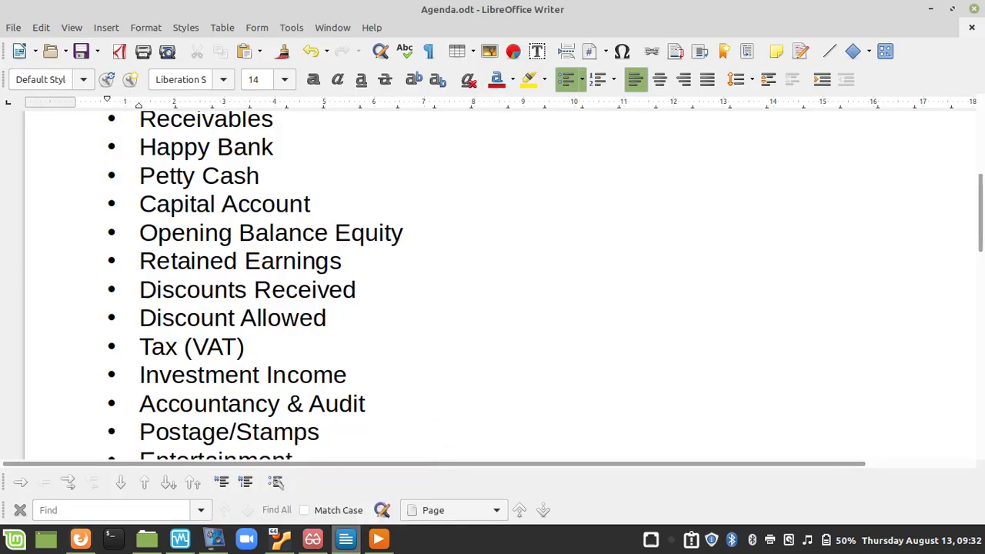
key("alt+Tab")
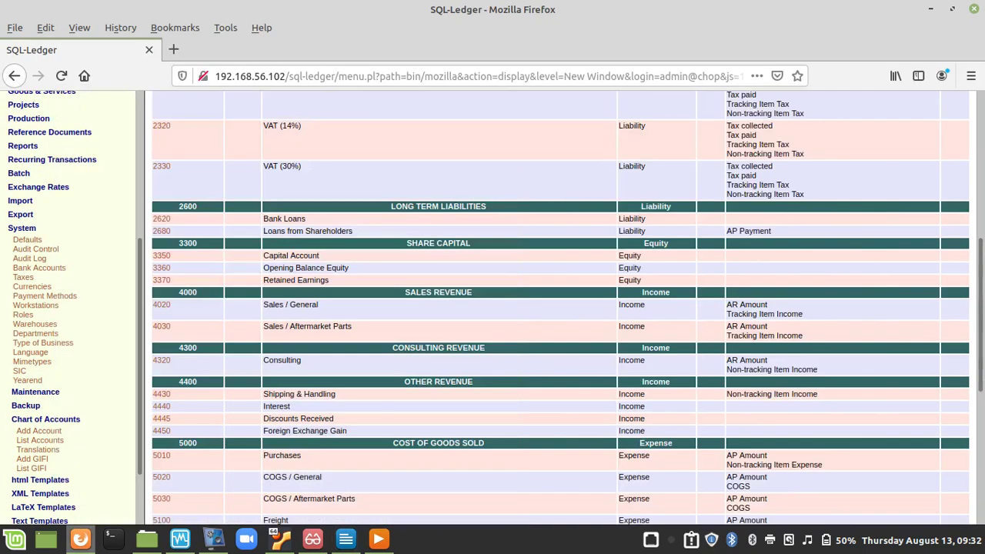
scroll(560, 308, "down", 7)
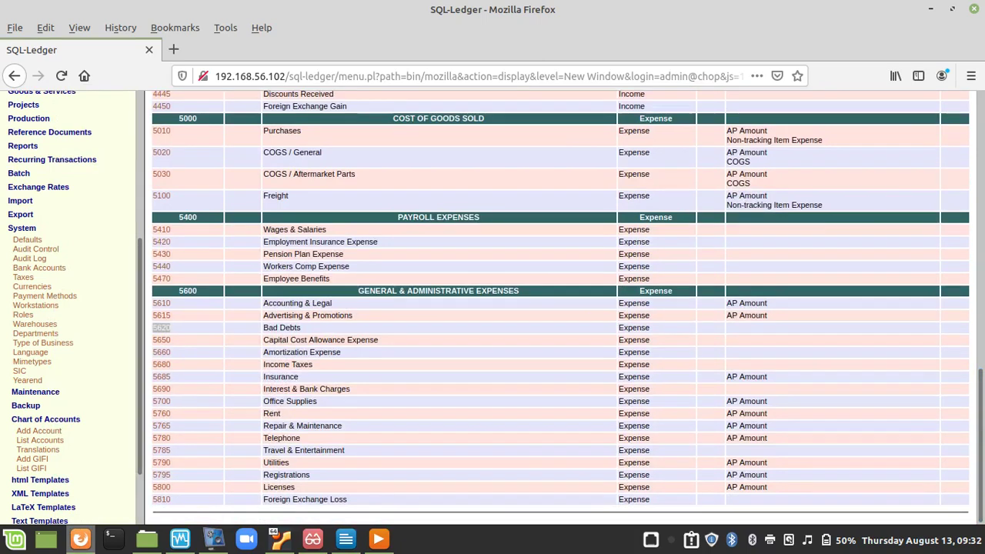
left_click(162, 316)
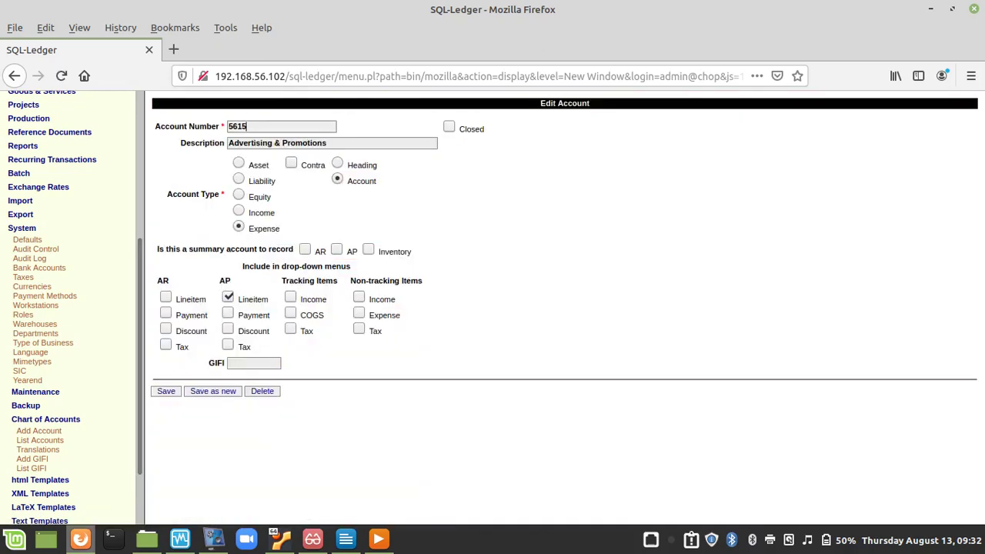
key("BackSpace")
key("BackSpace")
type("18")
key("Tab")
key("Tab")
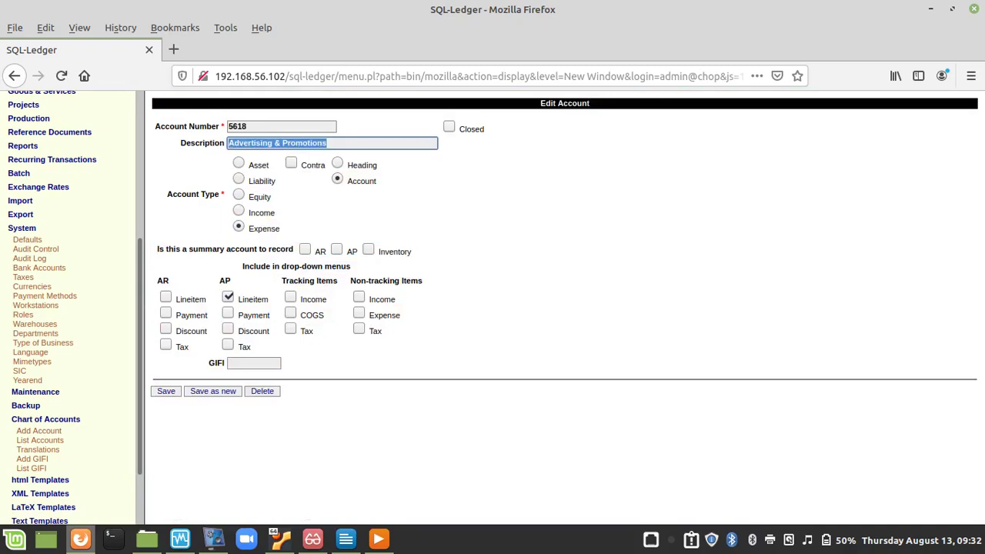
type("Disco")
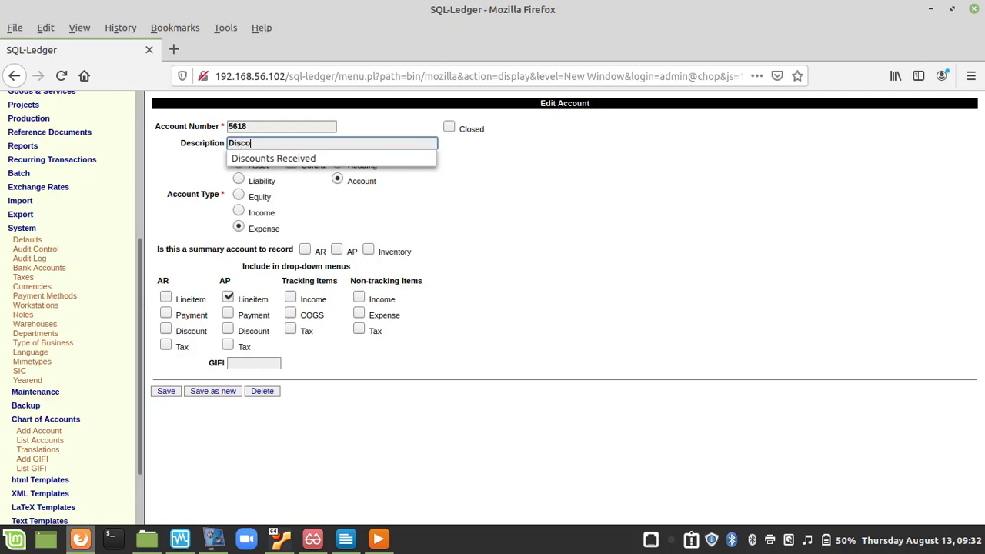
type("unts Allowed")
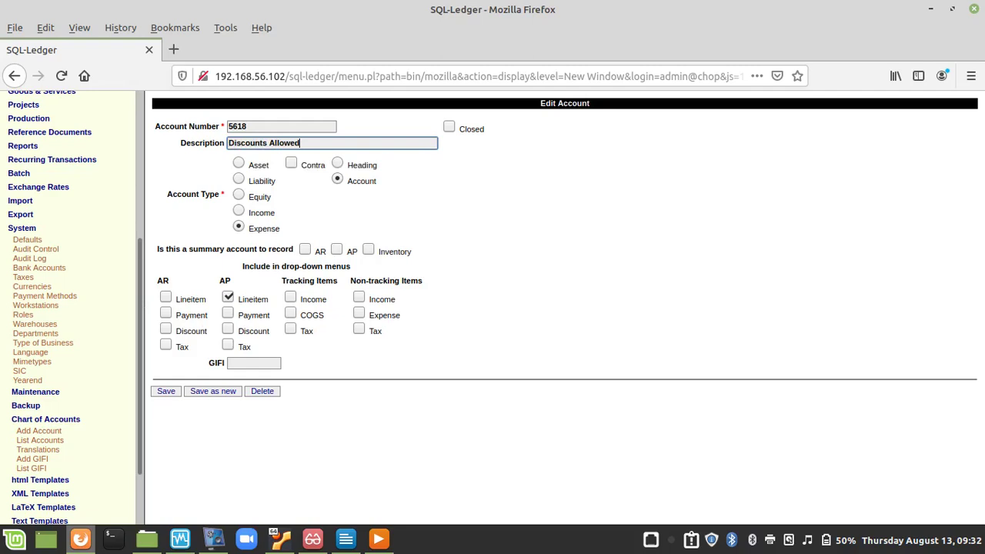
left_click(213, 391)
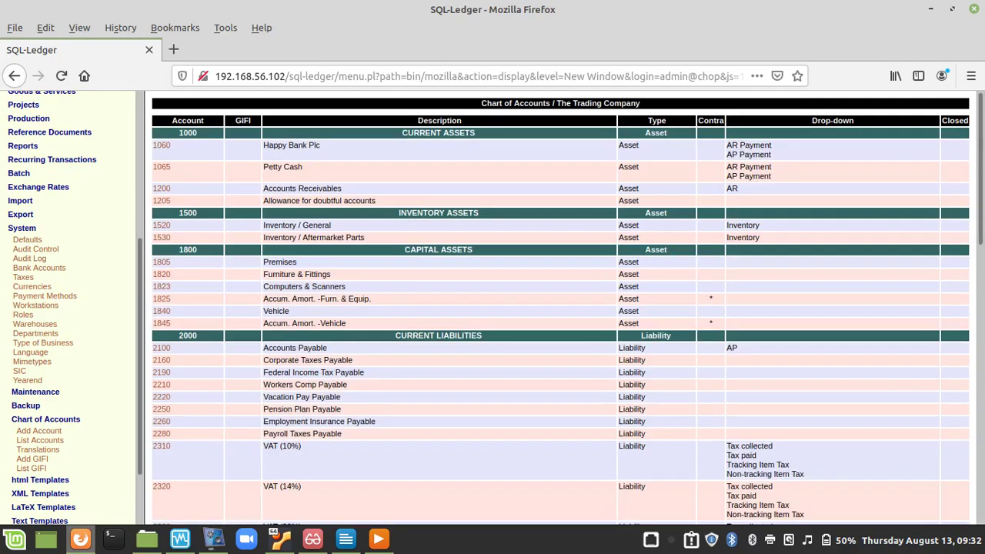
left_click(346, 539)
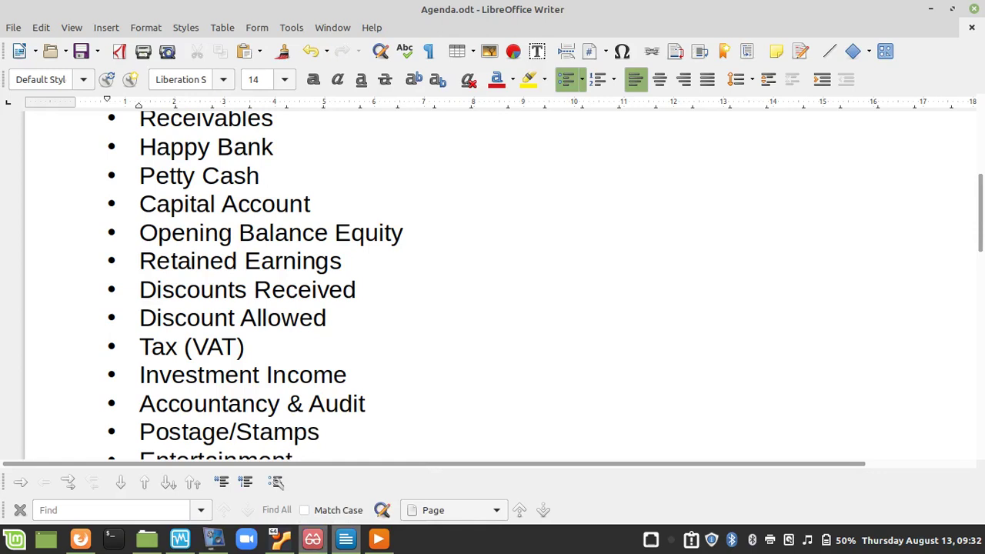
Read the 5% VAT note in Train2.pdf, then return to the chart of accounts.
left_click(313, 538)
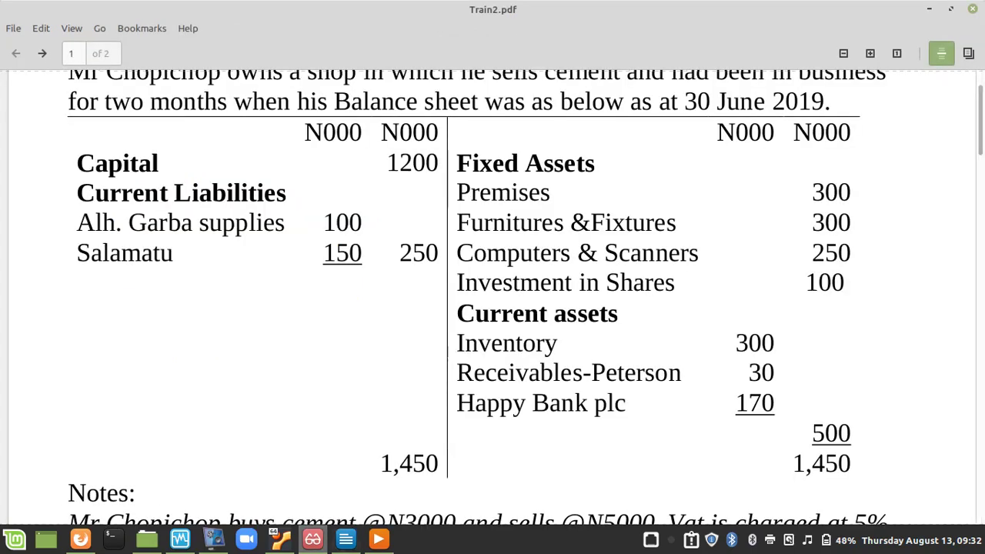
scroll(492, 293, "down", 5)
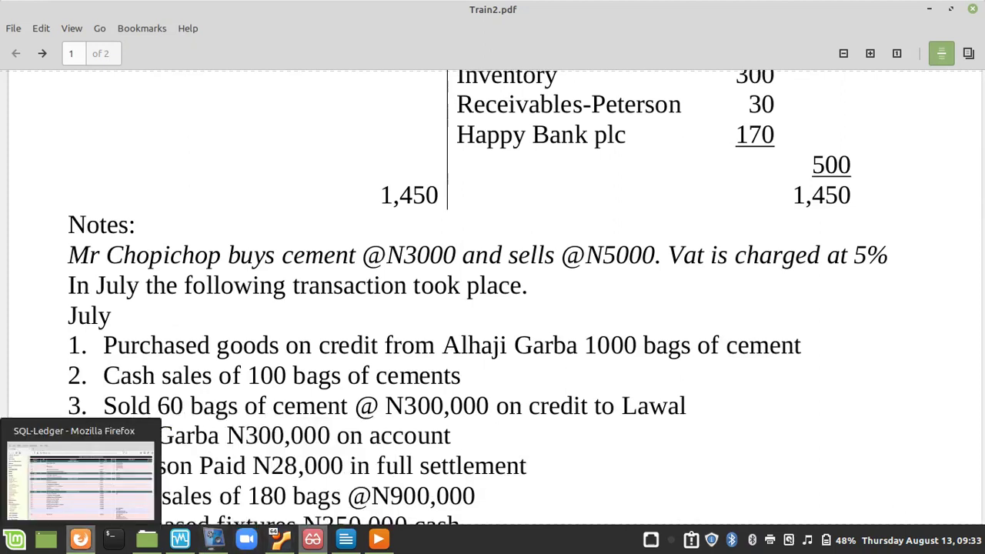
left_click(80, 539)
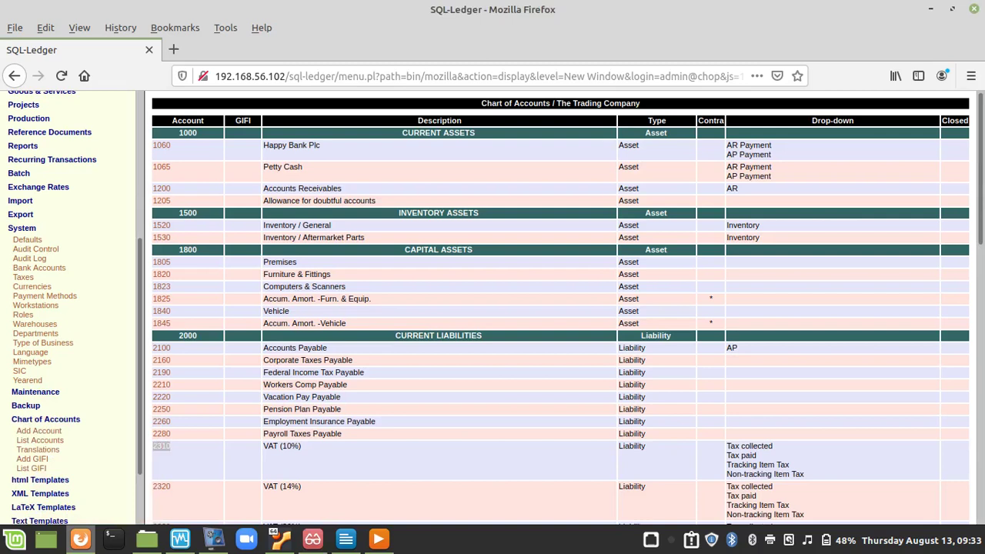
Rename account 2310 from VAT (10%) to VAT (5%) and save it.
left_click(162, 445)
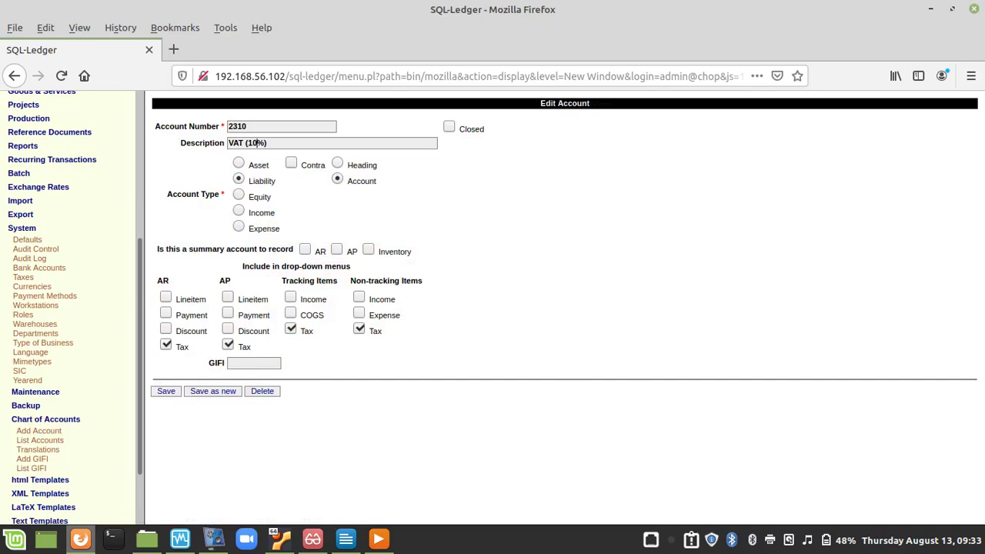
key("BackSpace")
key("BackSpace")
type("5")
left_click(165, 391)
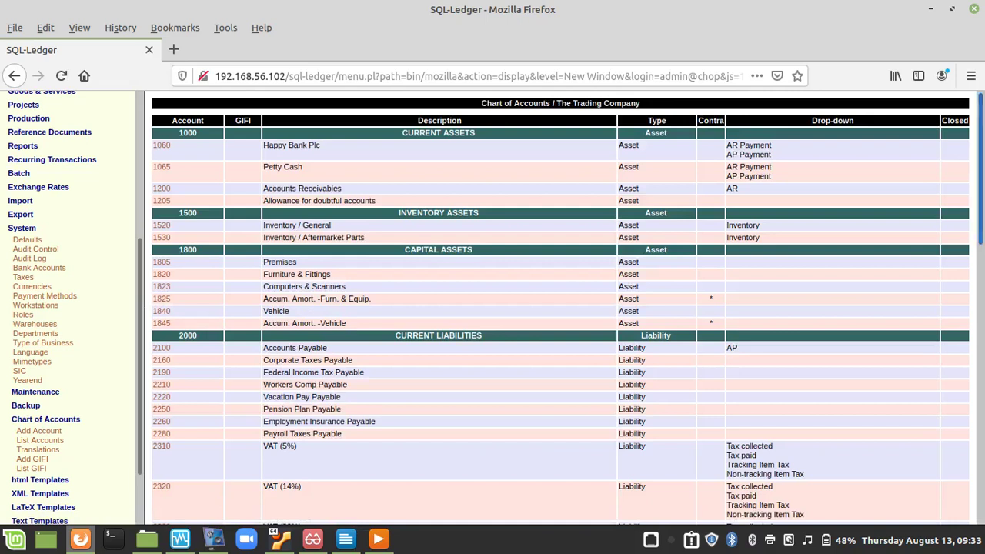
Delete the VAT (14%) and VAT (30%) accounts, then check the agenda.
scroll(560, 308, "down", 2)
scroll(560, 308, "down", 3)
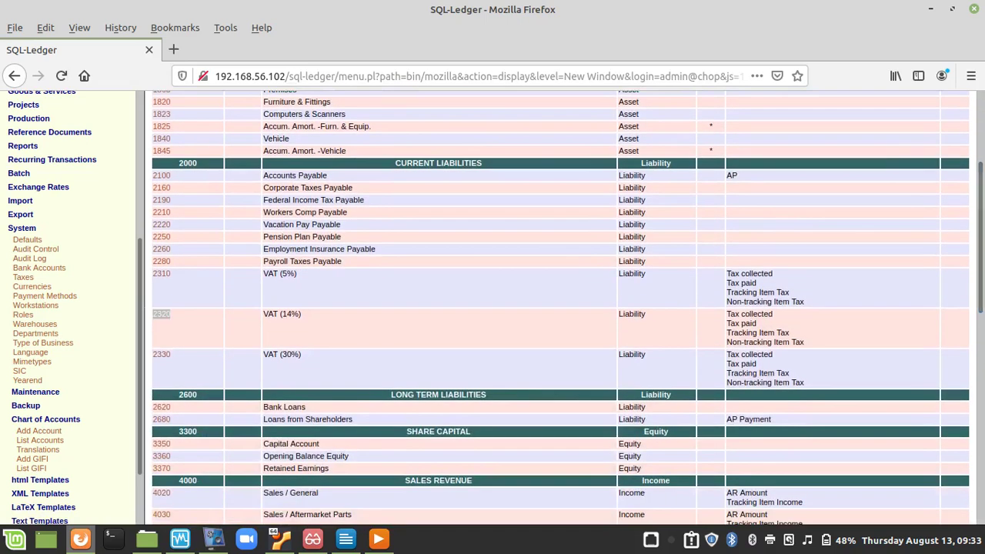
left_click(161, 314)
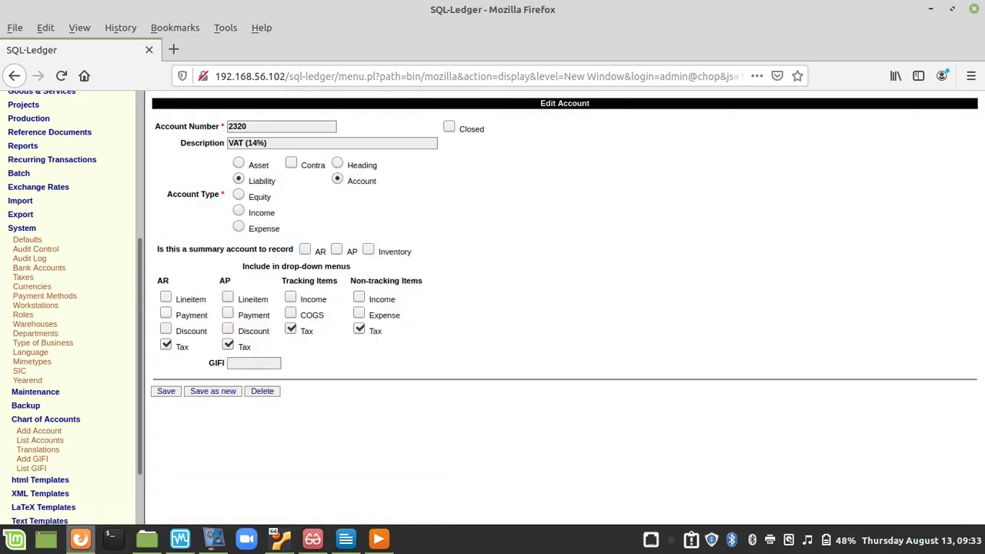
key("alt+Left")
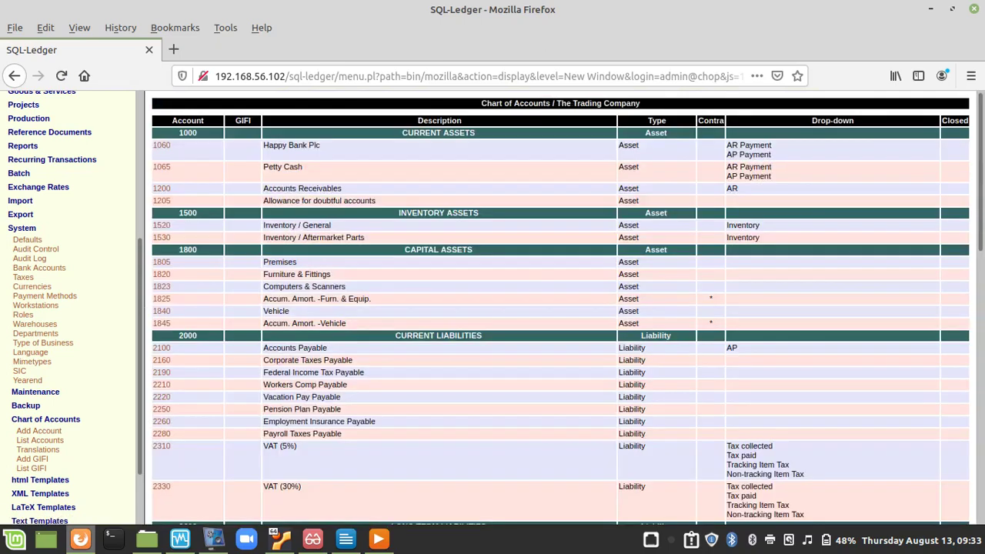
scroll(560, 308, "down", 3)
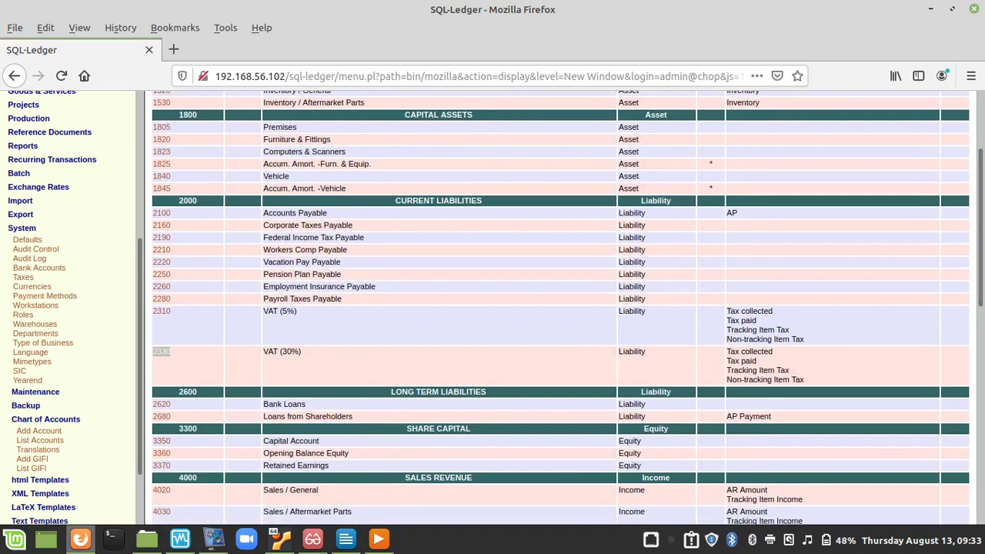
left_click(161, 351)
key("alt+Left")
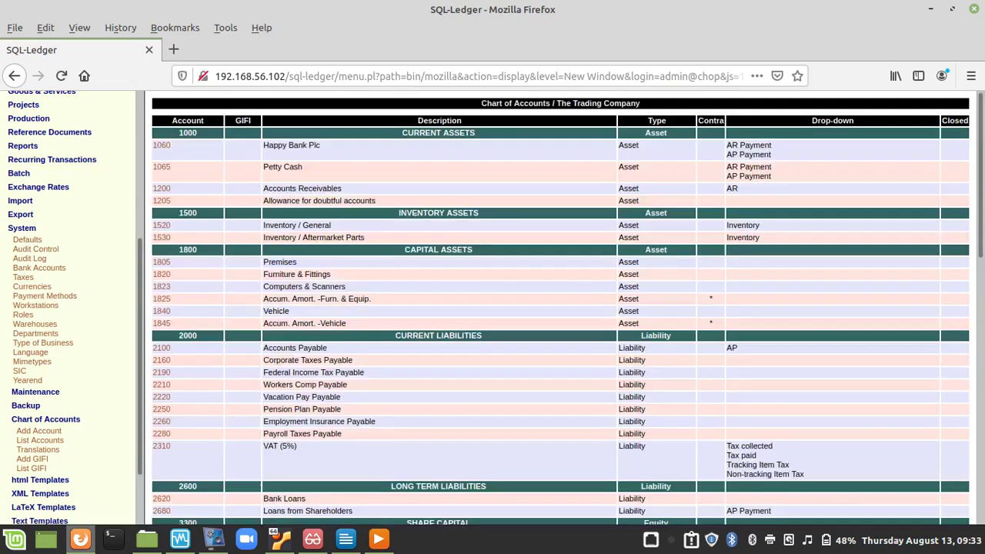
scroll(561, 307, "down", 5)
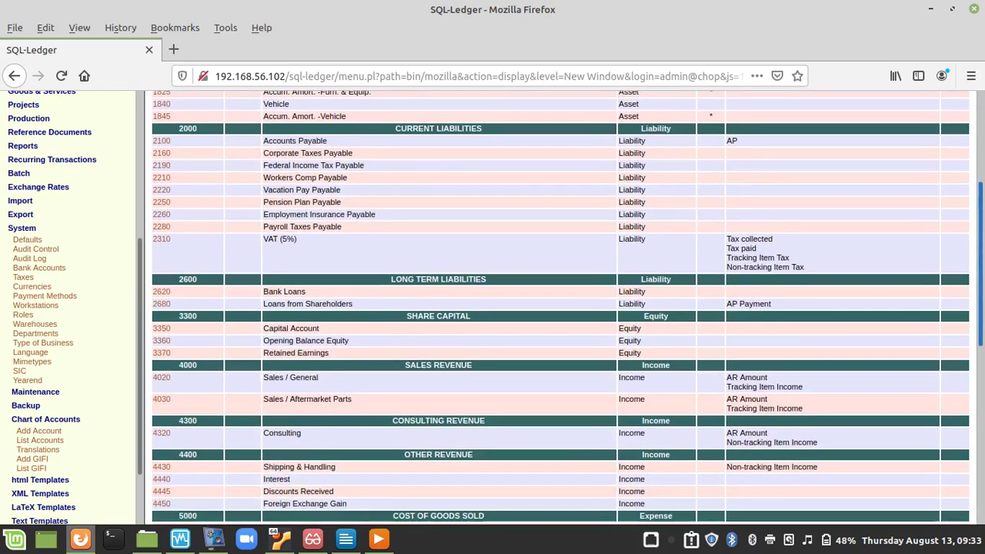
scroll(560, 308, "down", 3)
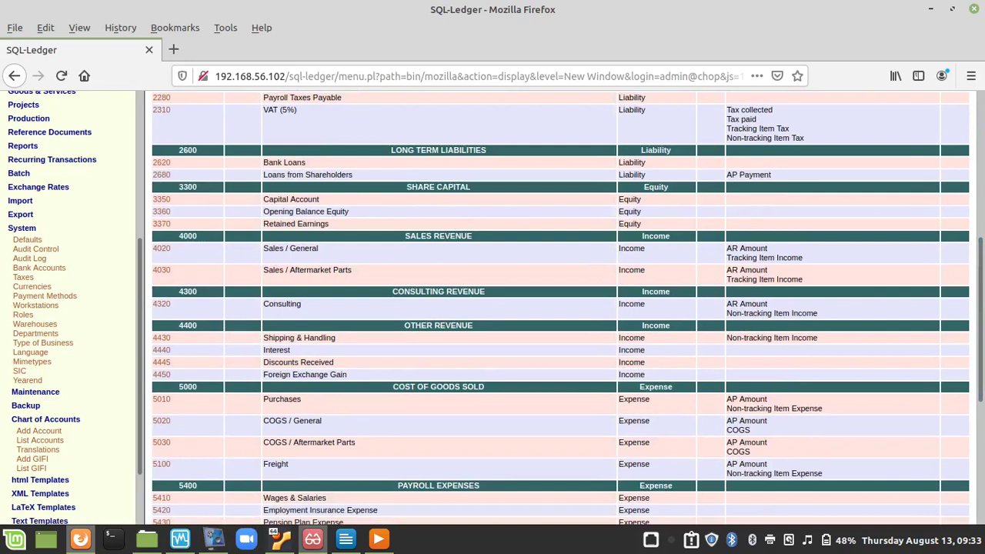
left_click(346, 538)
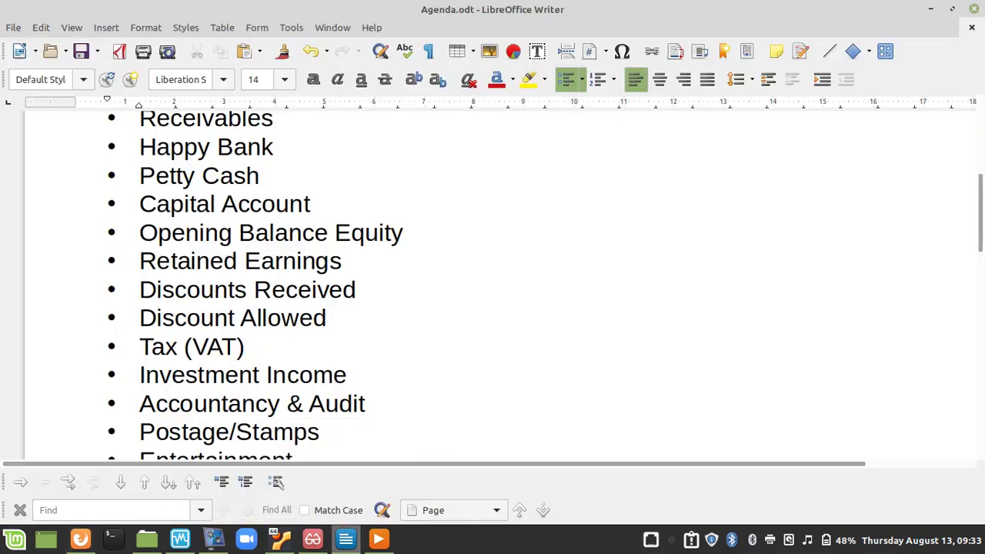
Replace account 4430's description Shipping & Handling with Investment Income and save it.
key("alt+Tab")
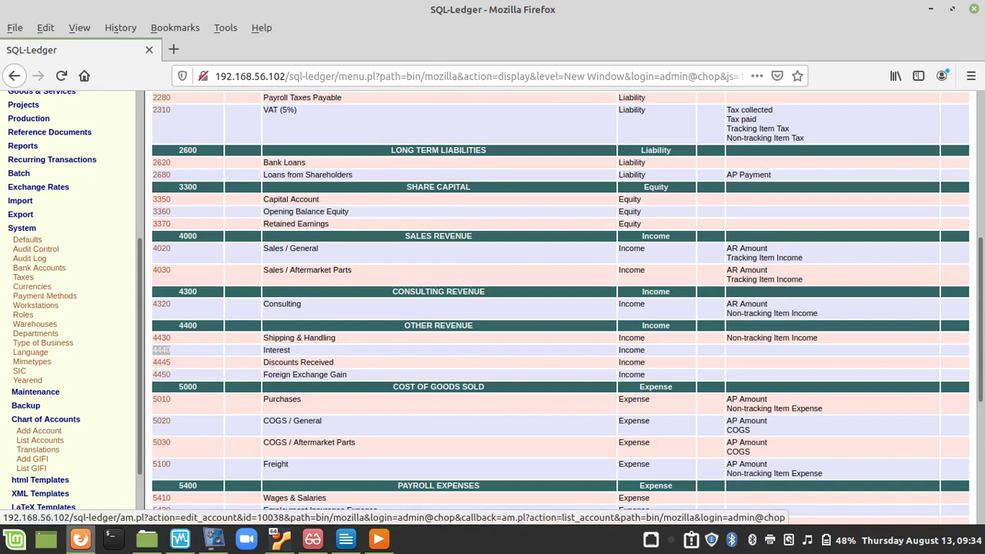
left_click(161, 337)
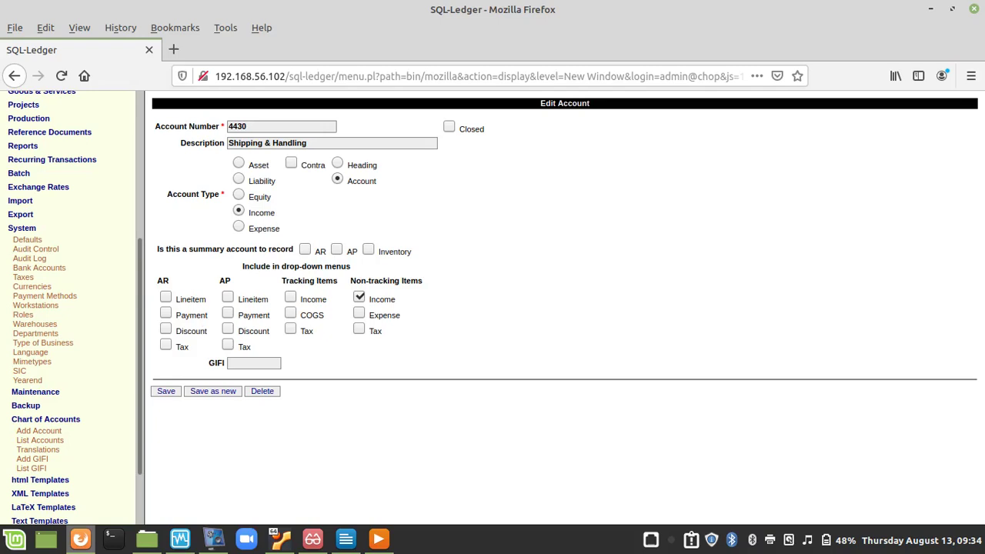
left_click_drag(307, 143, 228, 143)
type("Investment Income")
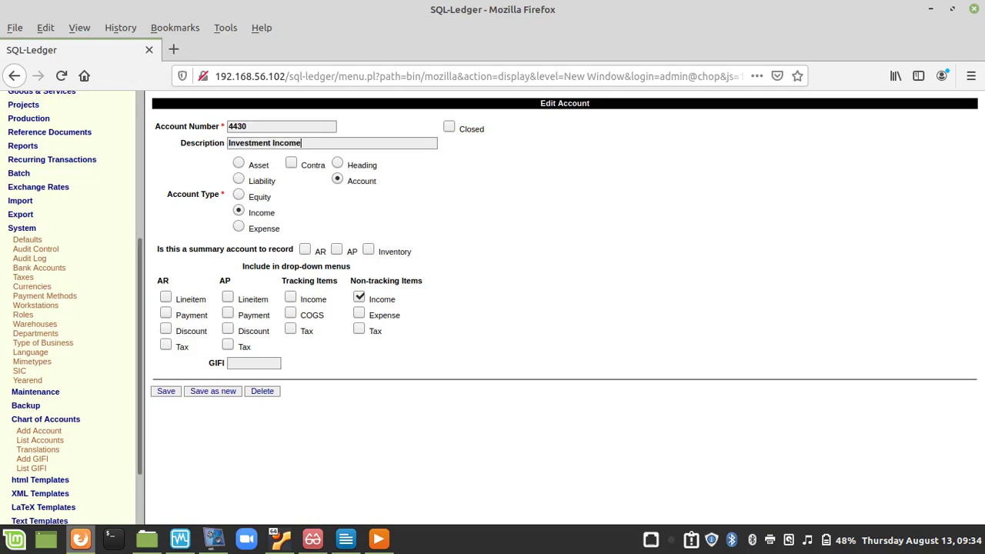
key("Return")
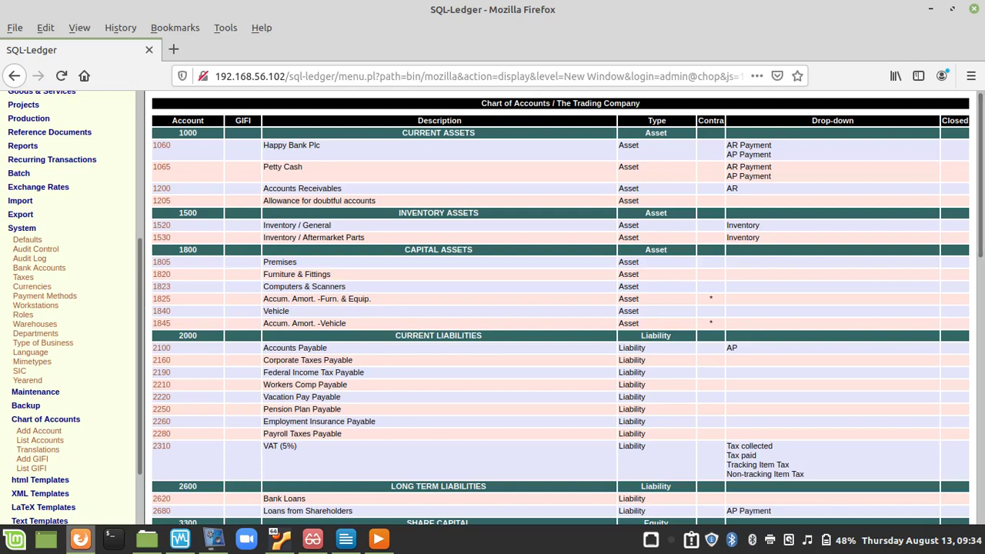
mouse_move(379, 539)
left_click(345, 539)
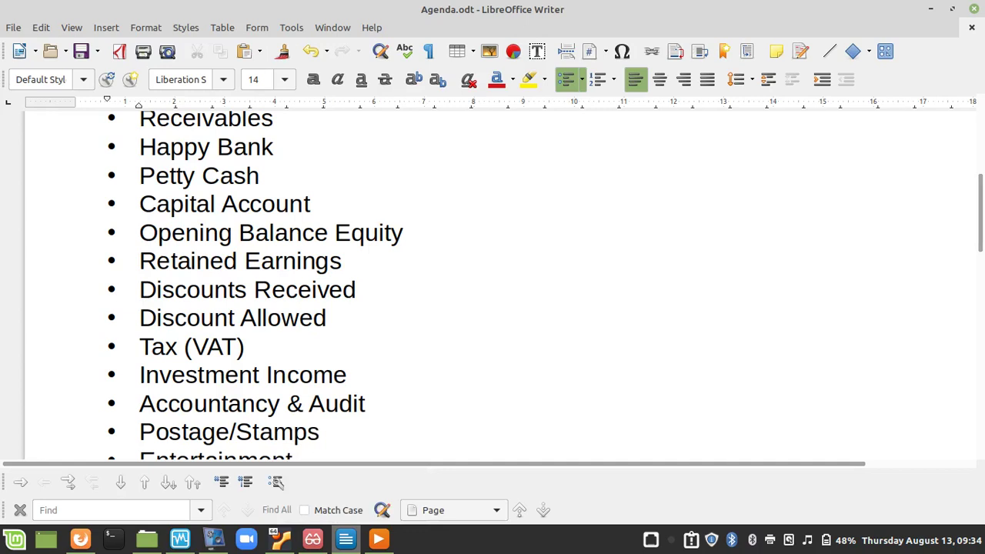
Change account 5610's description from Accounting & Legal to Accountancy & Audit and save.
key("alt+Tab")
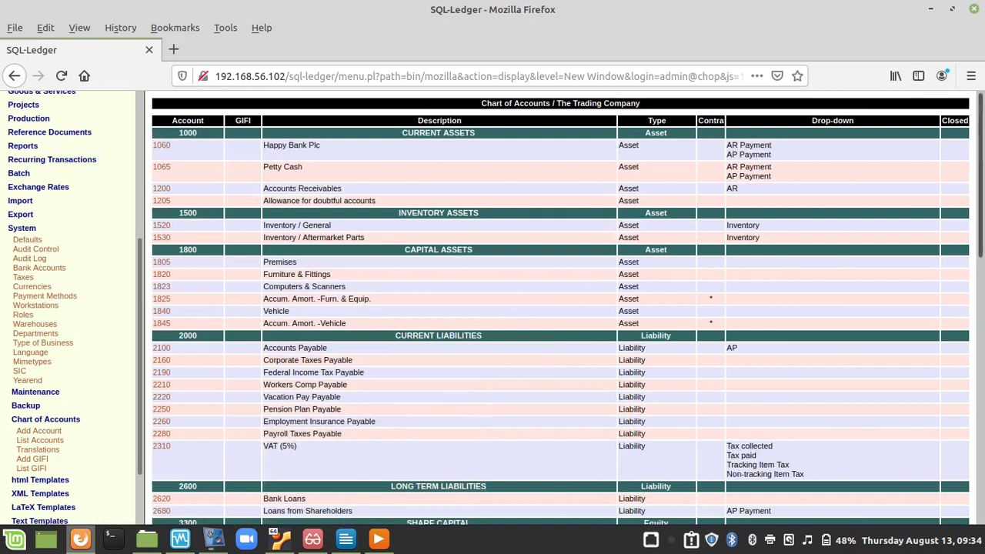
scroll(560, 308, "down", 11)
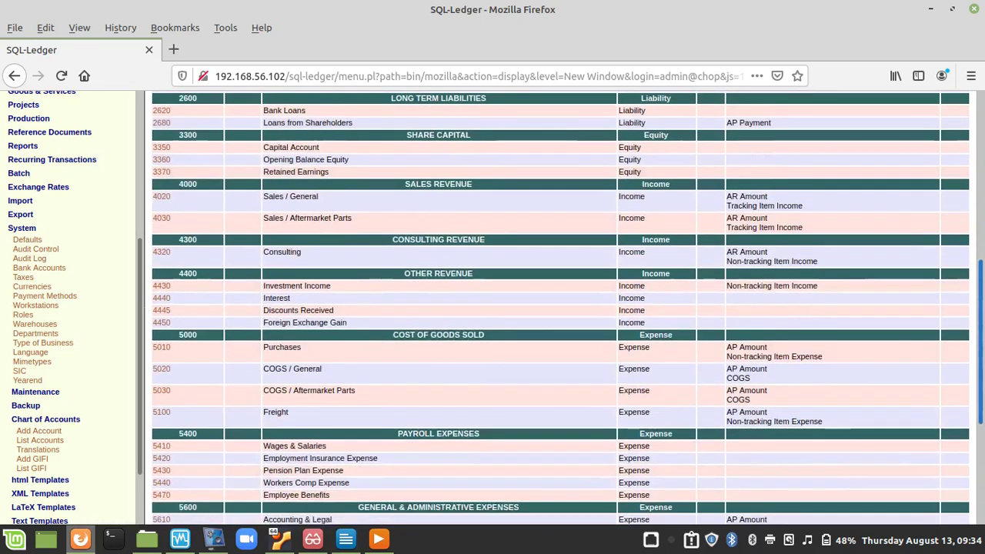
scroll(560, 308, "down", 2)
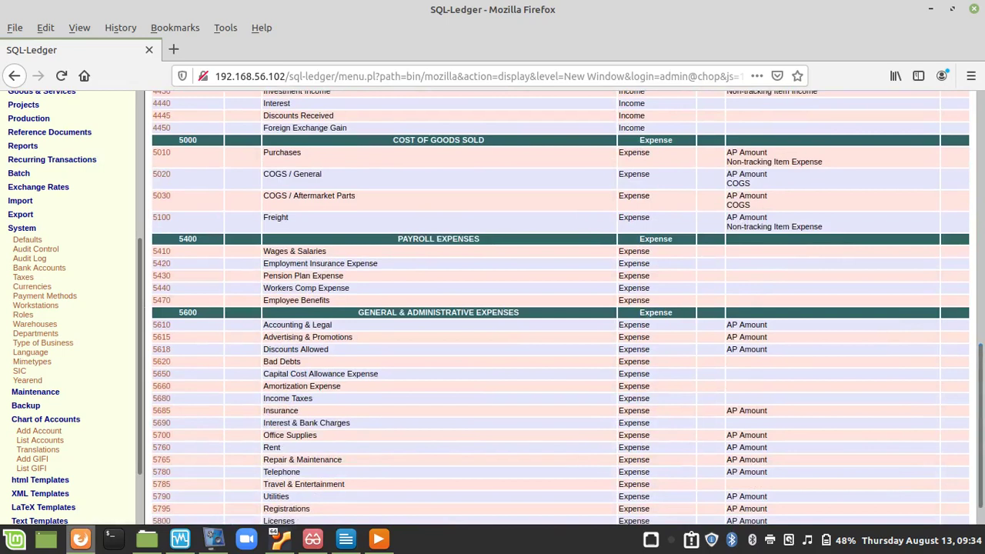
left_click(161, 325)
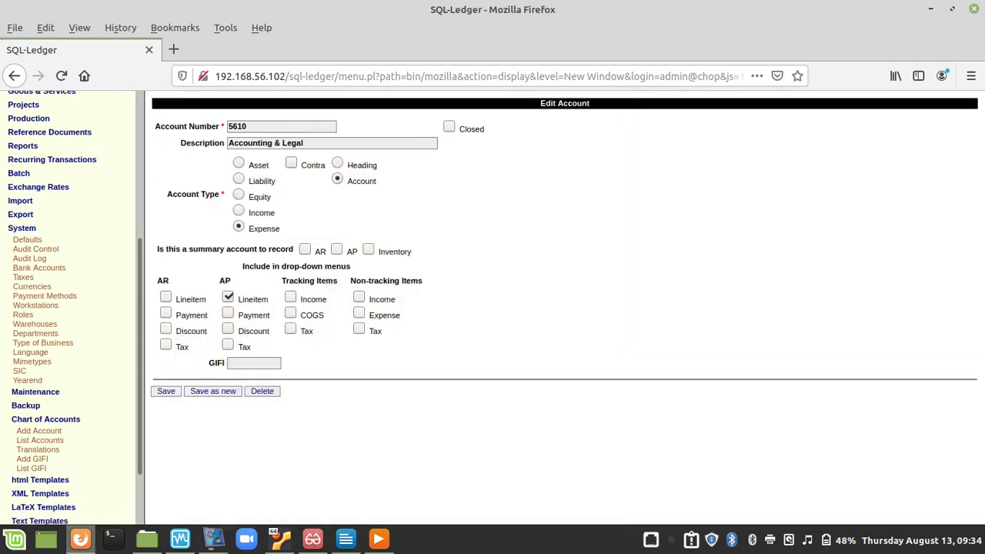
key("BackSpace")
key("BackSpace")
key("BackSpace")
key("BackSpace")
key("BackSpace")
key("BackSpace")
key("BackSpace")
key("BackSpace")
key("BackSpace")
key("BackSpace")
key("BackSpace")
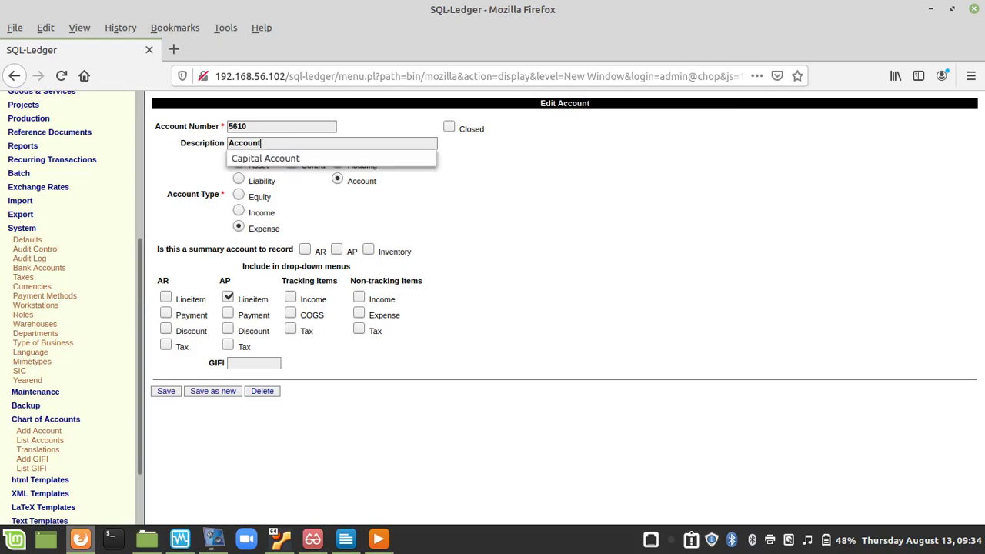
type("ancy & Audit")
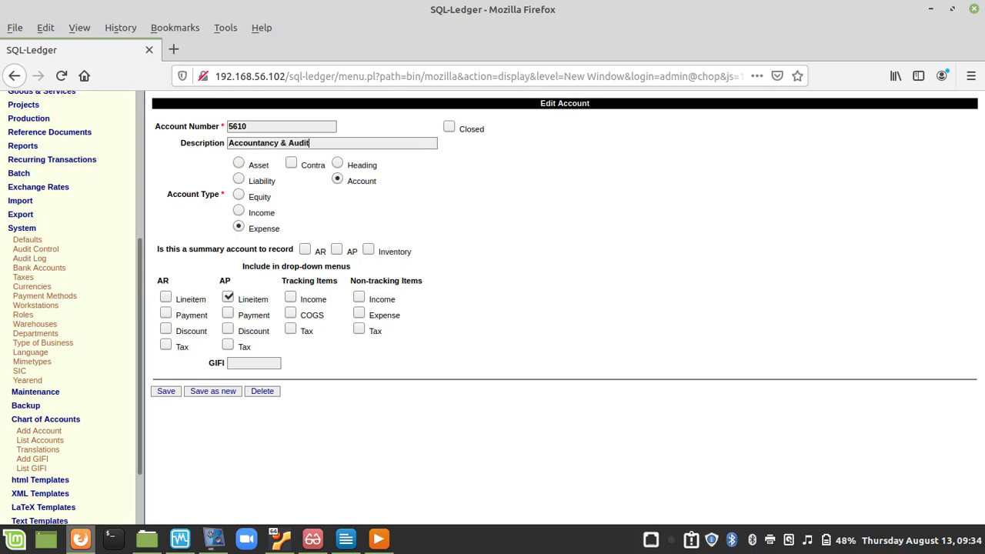
key("Return")
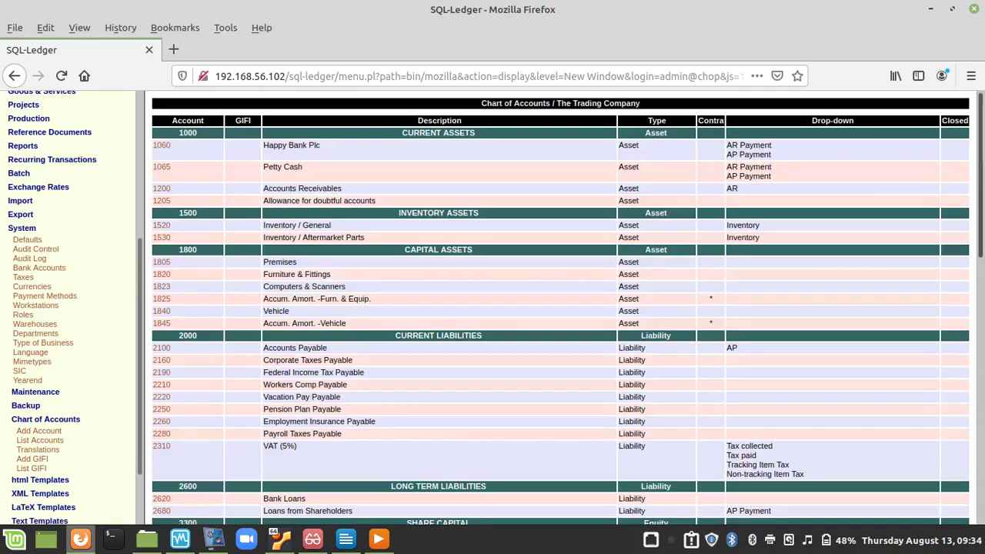
scroll(567, 308, "down", 10)
scroll(567, 307, "down", 2)
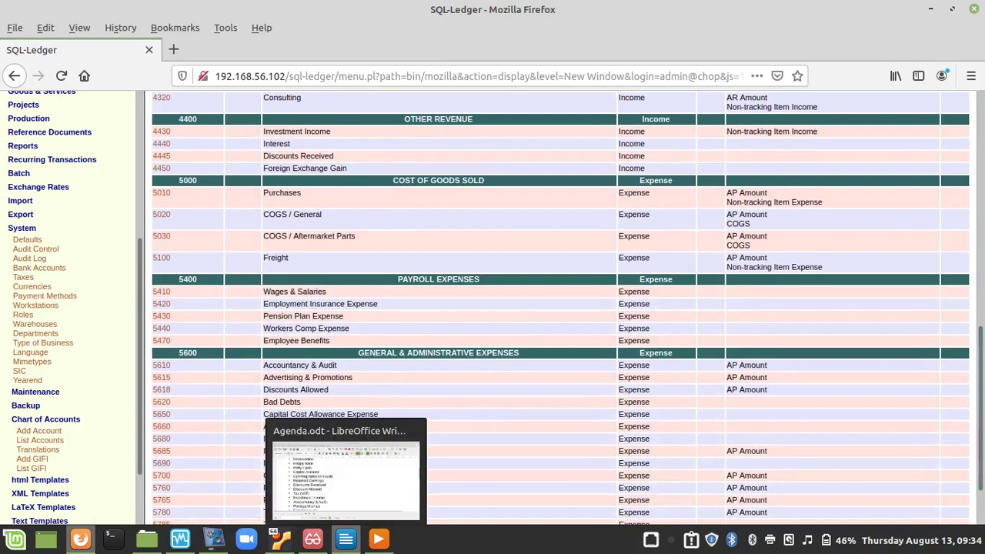
Replace account 5615's description with Postage & Stamps, correcting a capitalisation typo, and save.
left_click(346, 538)
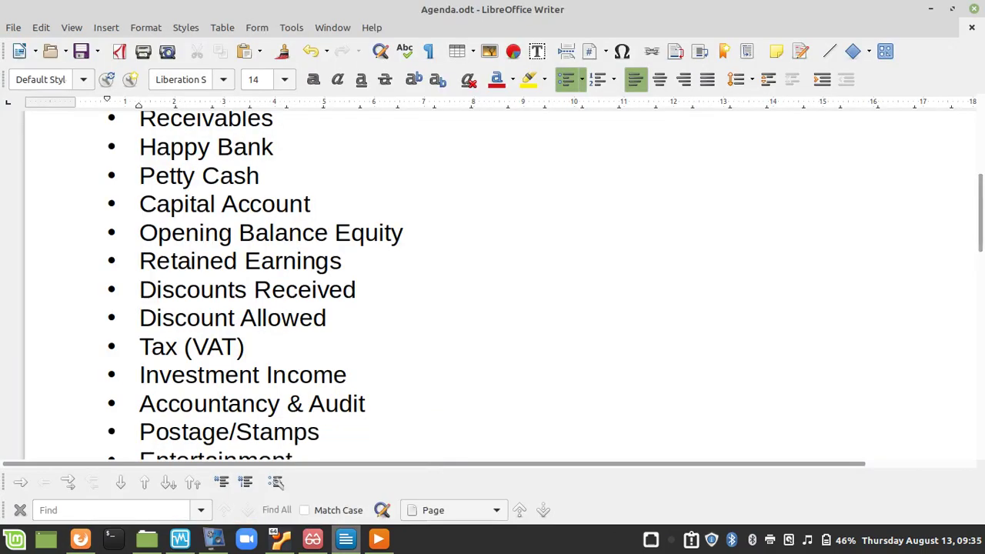
key("alt+Tab")
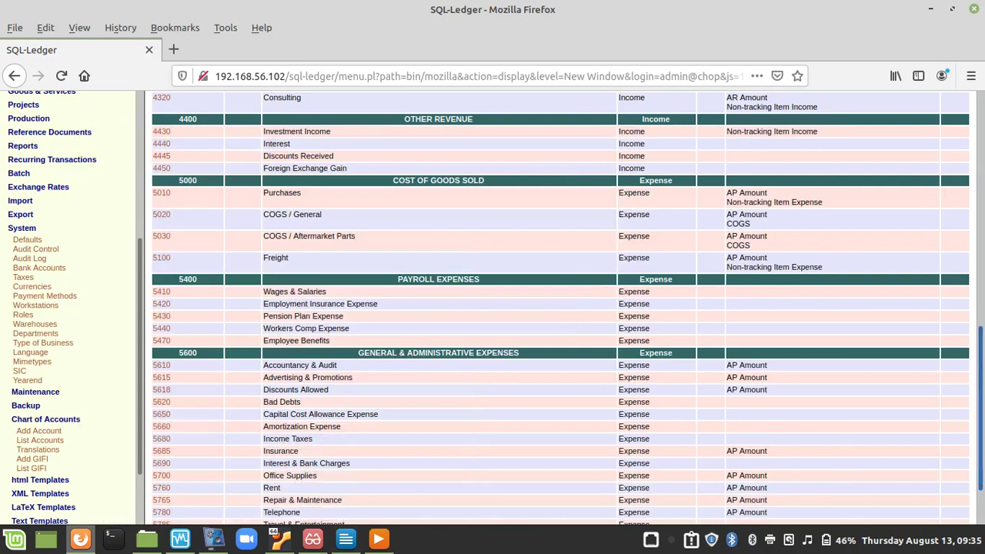
scroll(560, 308, "down", 1)
scroll(560, 308, "down", 4)
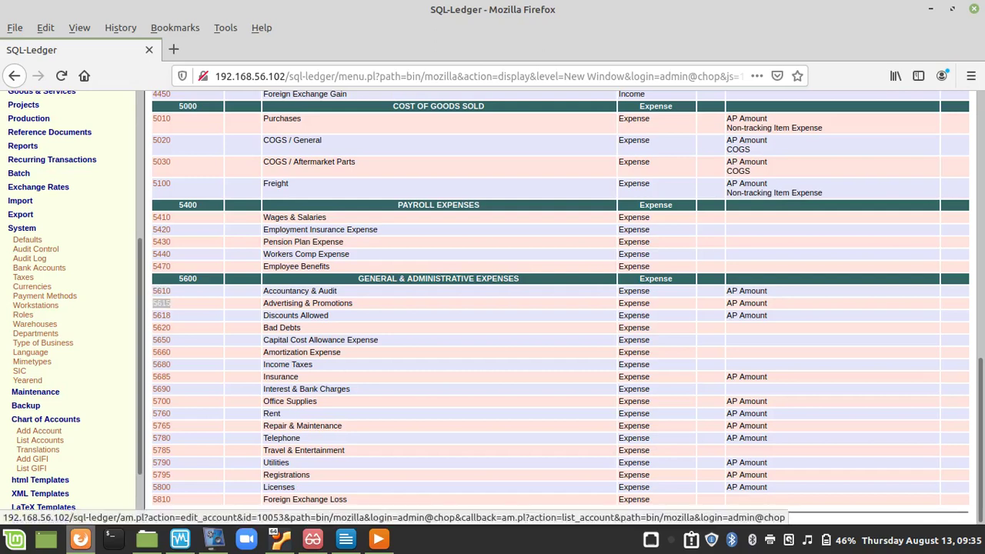
left_click(161, 303)
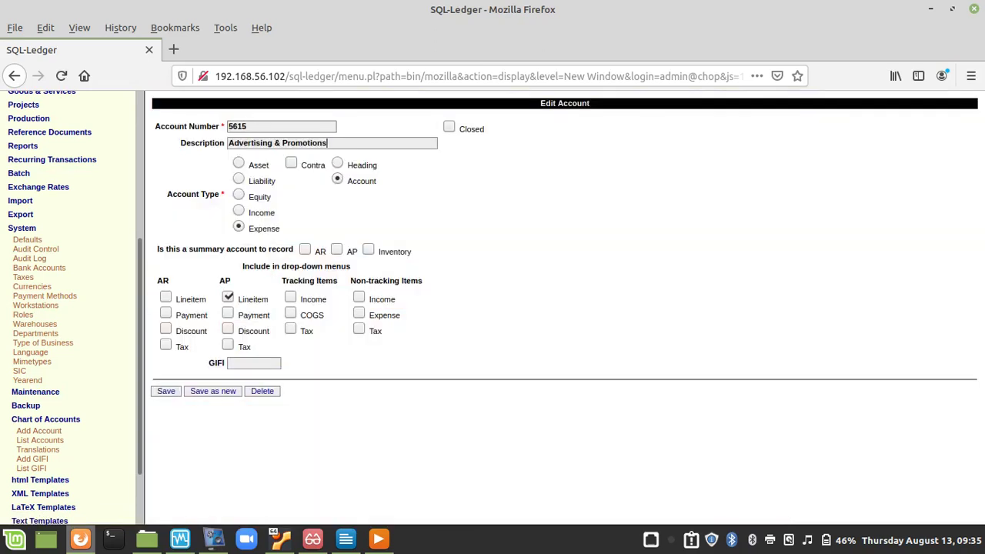
key("Tab")
type("Post")
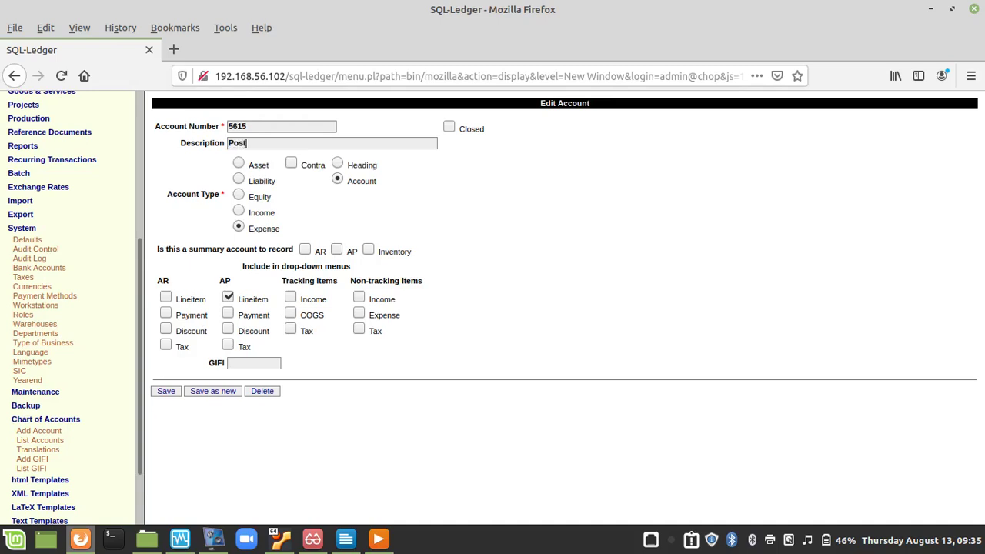
type("age & sTAM")
key("BackSpace")
key("BackSpace")
key("BackSpace")
key("BackSpace")
type("tamps")
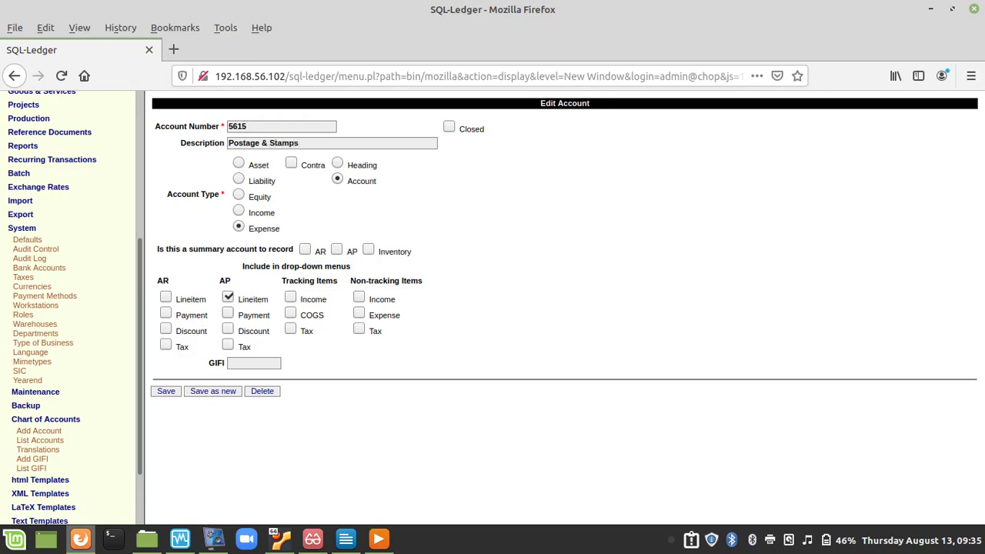
left_click(164, 392)
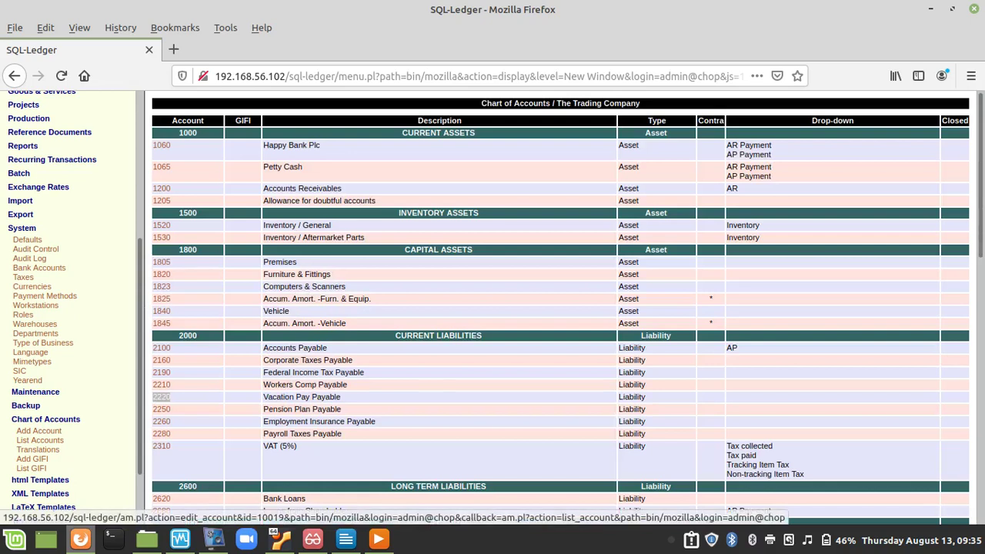
Review the remaining expense names in Agenda.odt, then view Share Capital accounts 3350–3370.
left_click(345, 538)
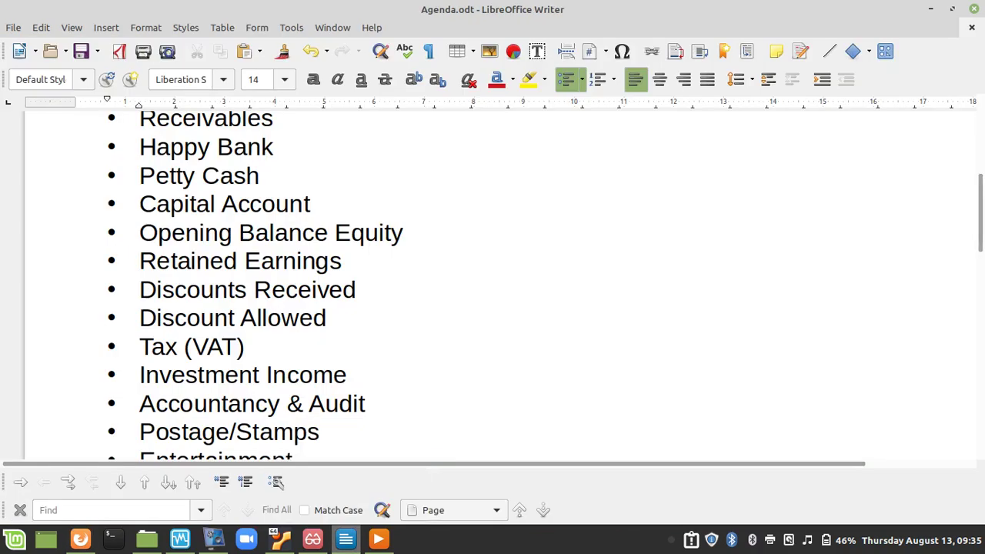
scroll(492, 285, "down", 5)
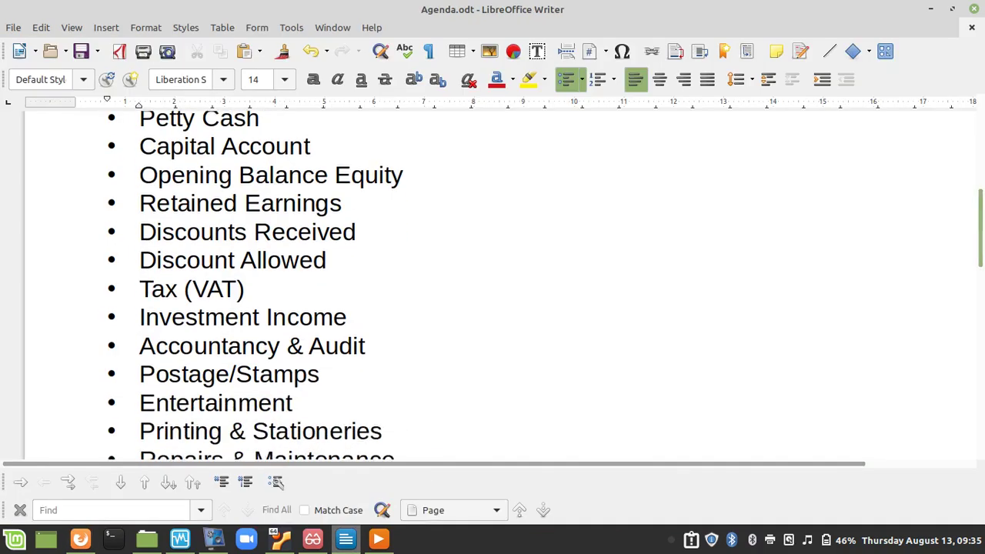
scroll(292, 285, "down", 1)
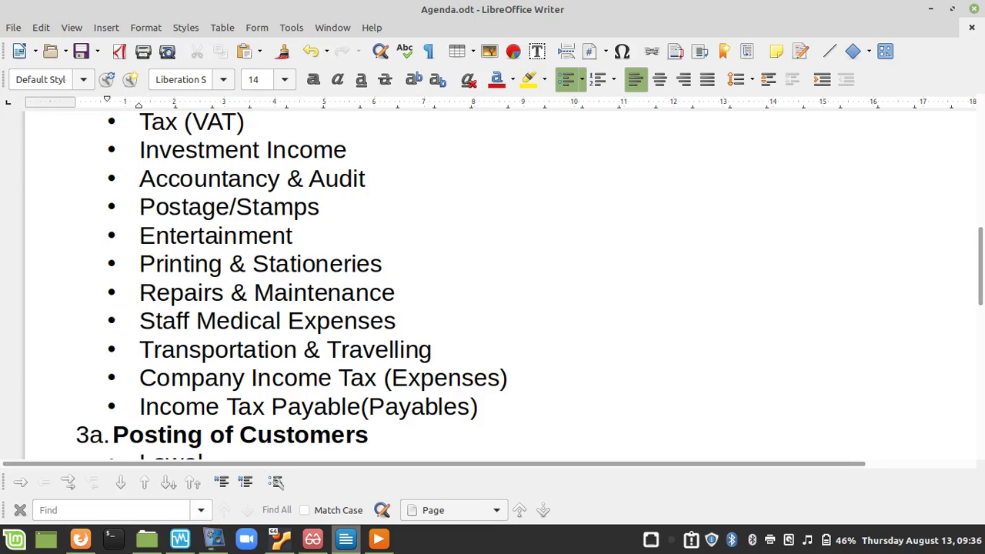
left_click(80, 539)
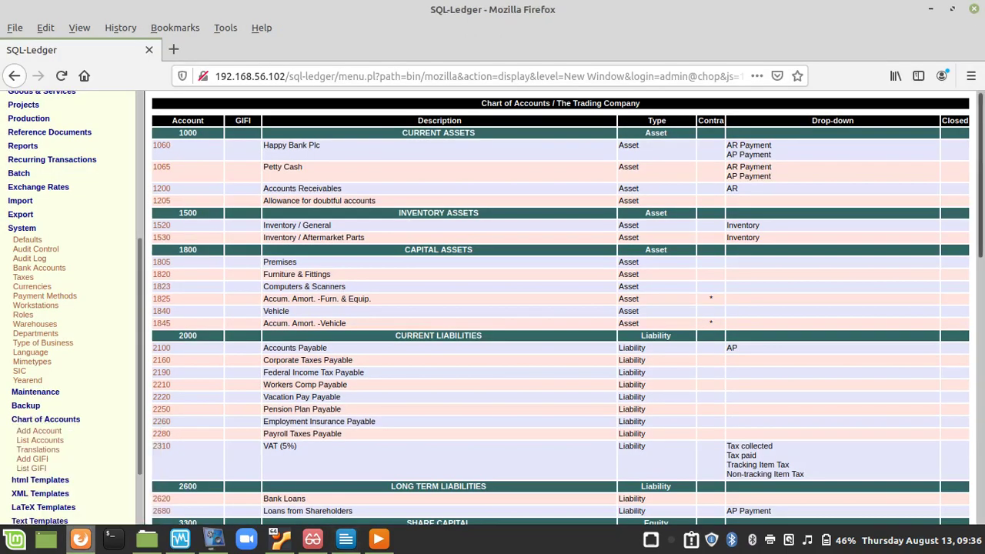
scroll(561, 308, "down", 3)
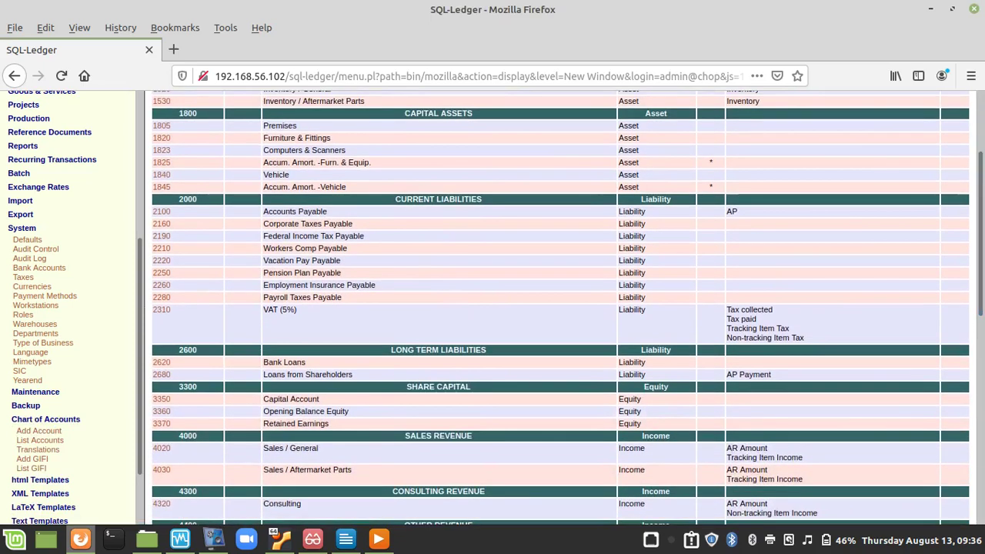